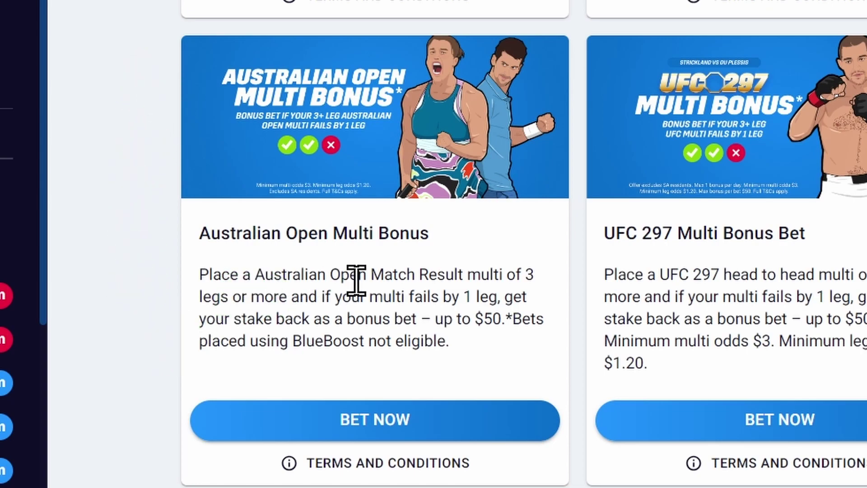
Step: Review the Australian Open Multi Bonus offer on BlueBet's current promotions page
click(501, 301)
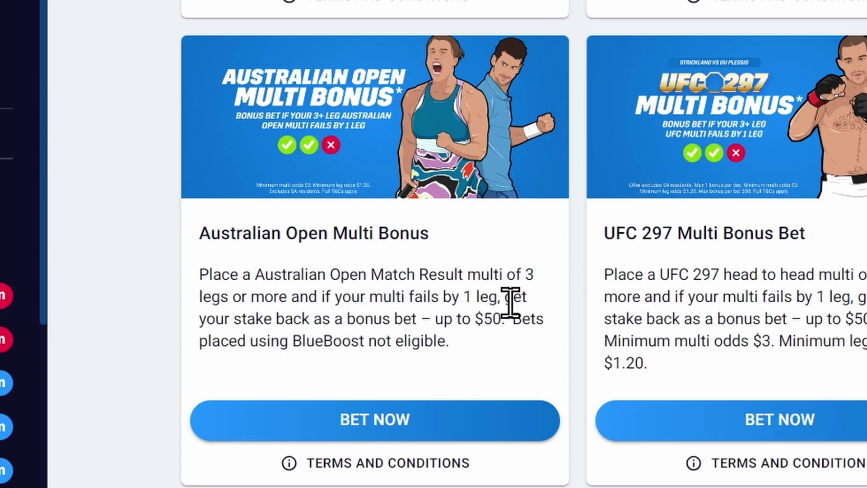
click(488, 331)
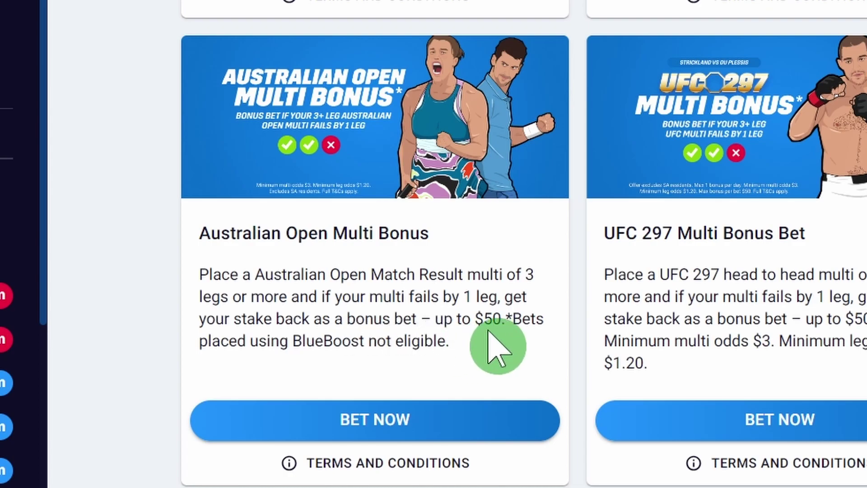
mouse_move(484, 343)
mouse_down()
mouse_move(514, 338)
mouse_move(528, 372)
mouse_up()
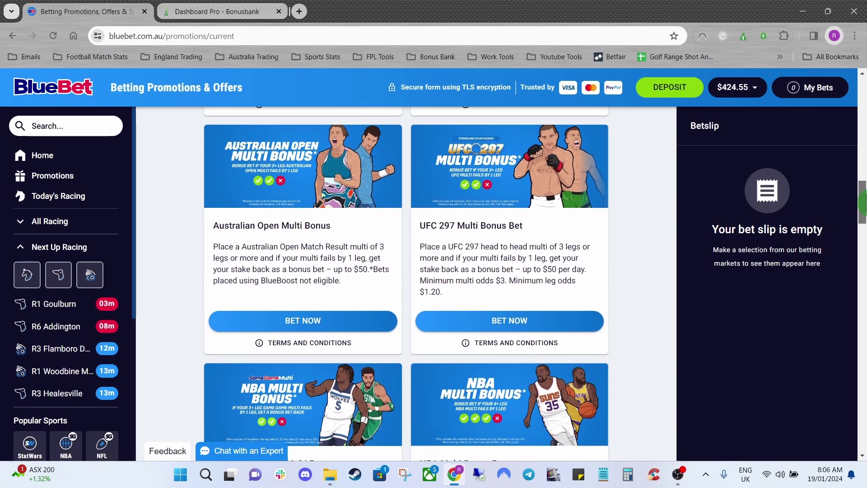
scroll(864, 203, down, 1)
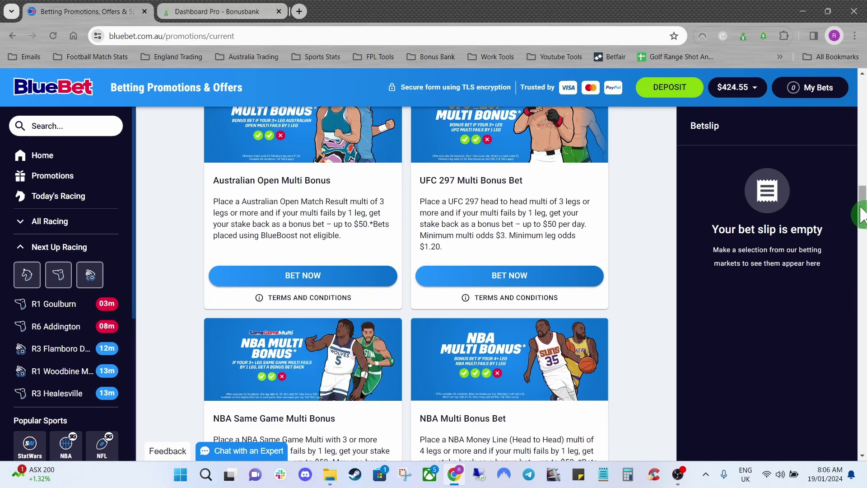
mouse_move(862, 213)
mouse_down()
mouse_move(863, 269)
mouse_move(863, 203)
mouse_up()
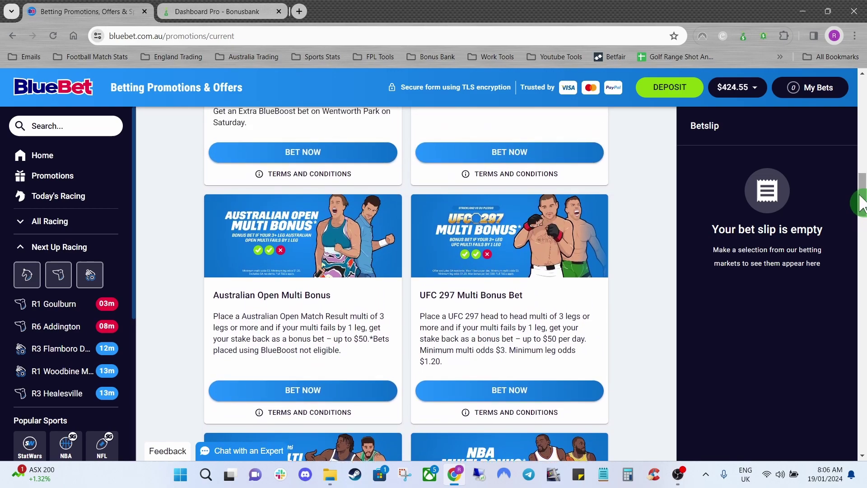
Step: Switch to the Bonusbank site and open its Lay At The Start multi-matcher calculator
click(204, 10)
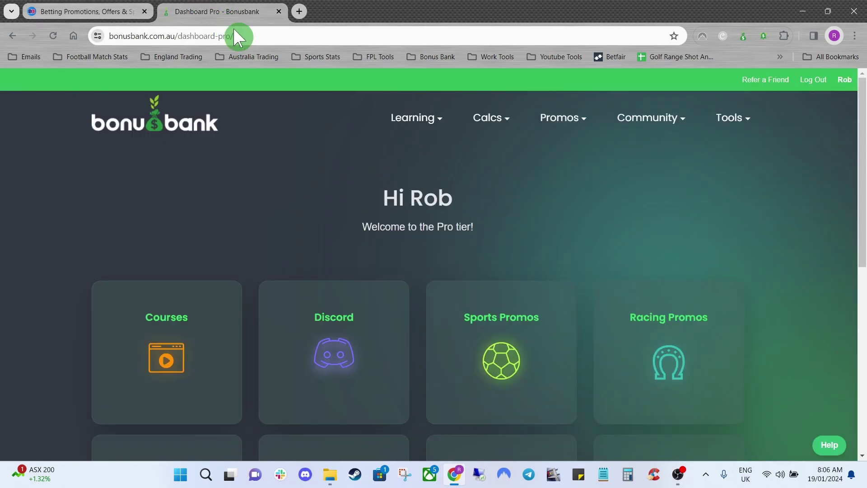
click(493, 128)
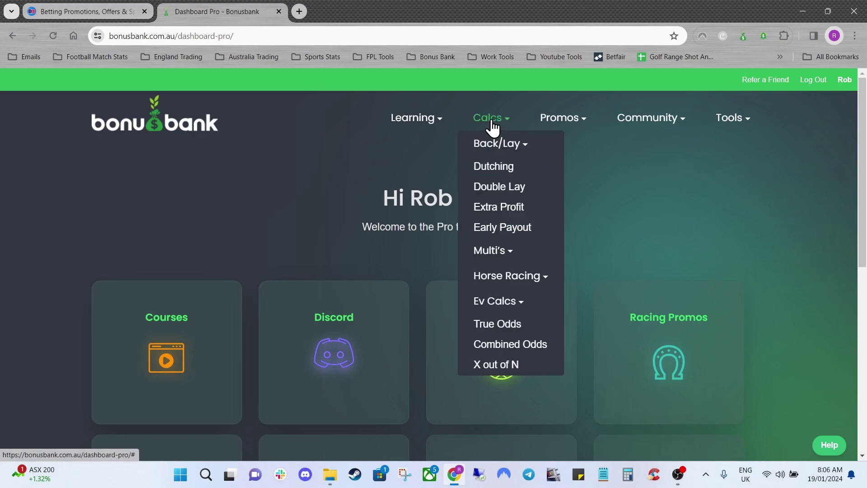
mouse_move(494, 251)
mouse_move(579, 257)
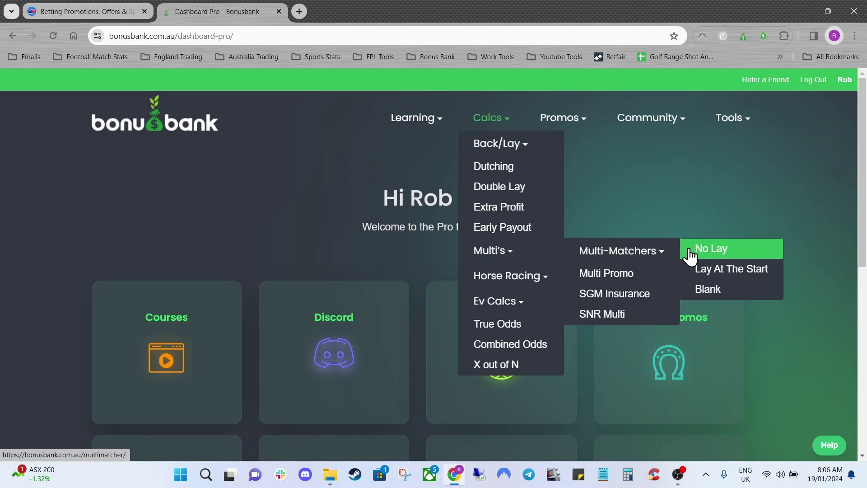
click(726, 270)
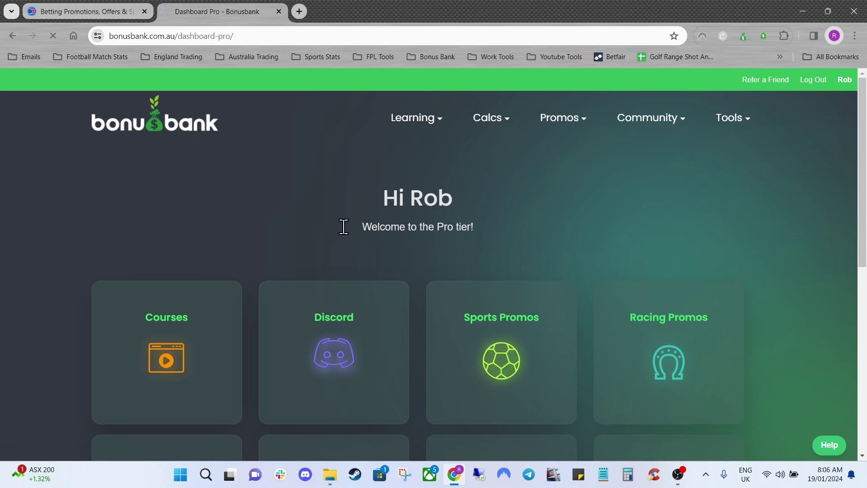
scroll(661, 244, down, 2)
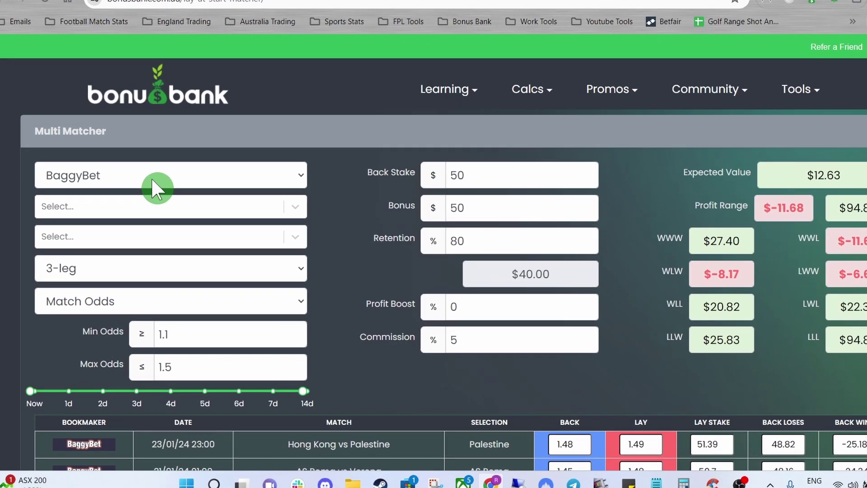
Step: Filter the multi matcher to the bookmaker Bluebet, the sport Tennis and the Australian Open competition
click(149, 195)
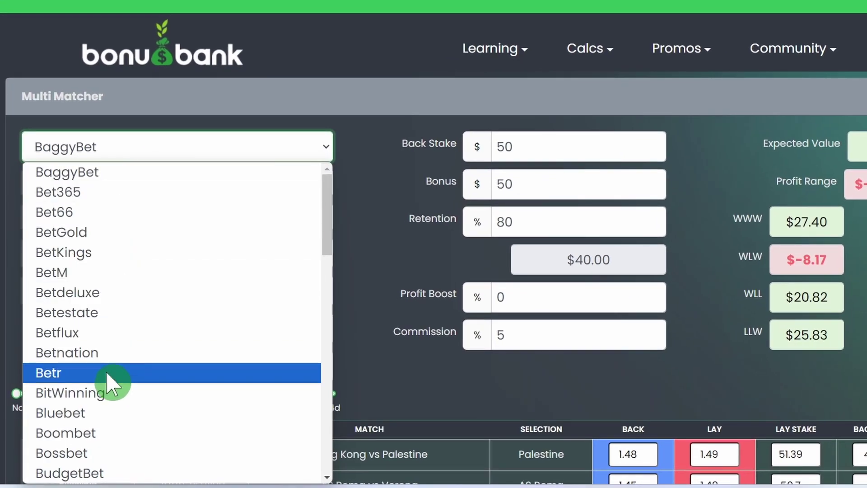
click(97, 412)
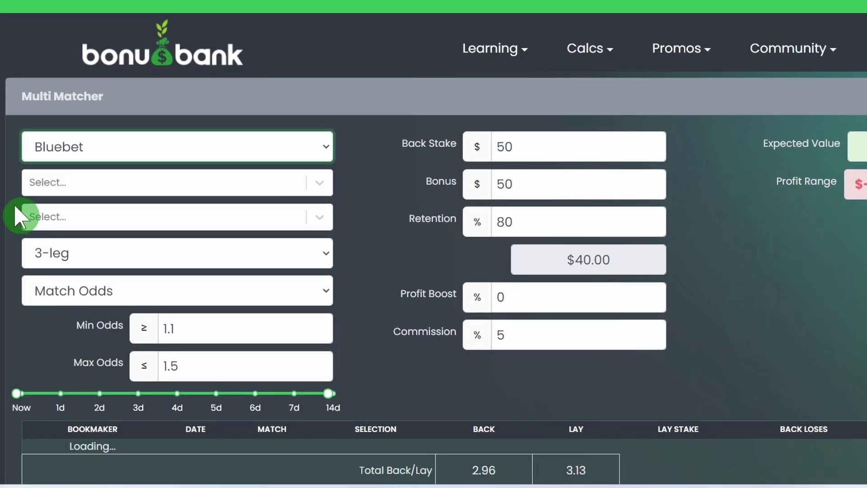
click(79, 188)
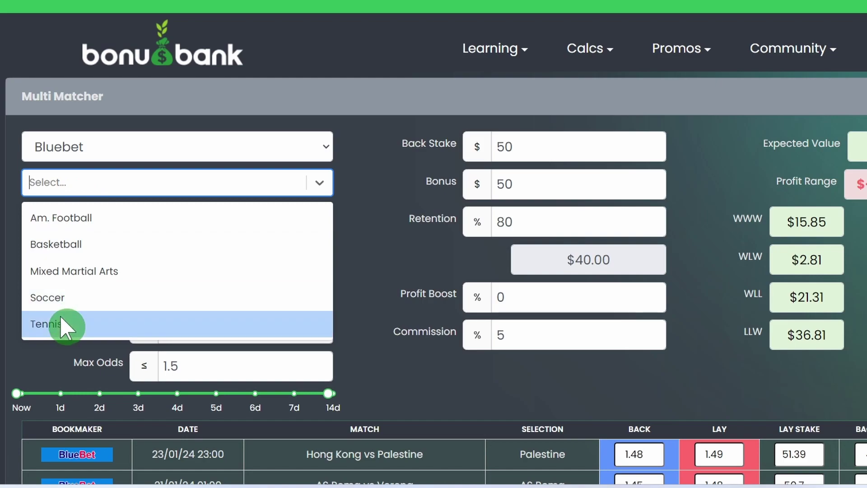
click(74, 324)
click(92, 219)
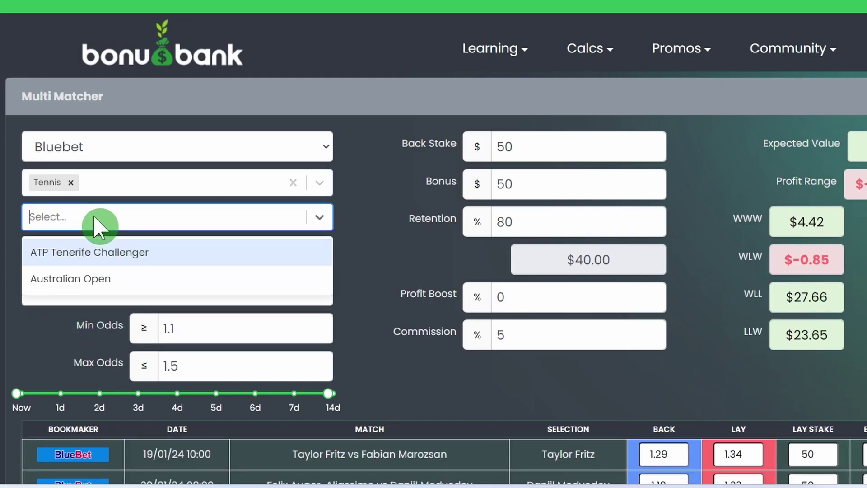
click(74, 282)
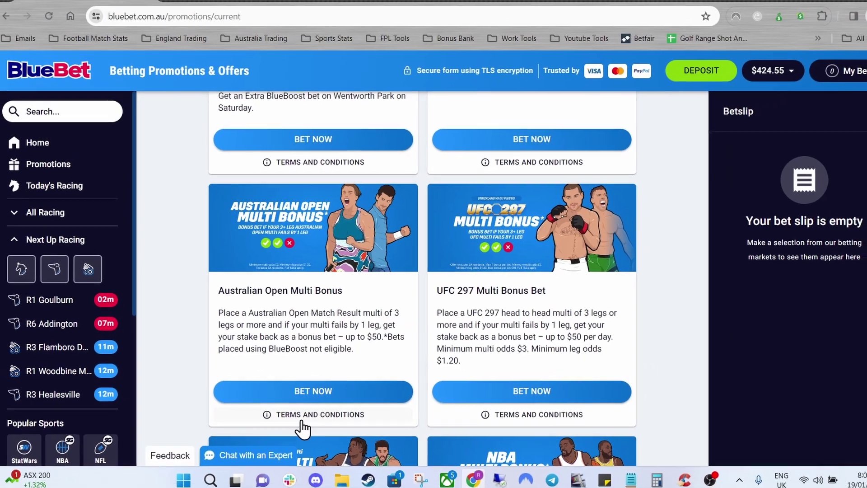
Step: Check the minimum leg odds in BlueBet's Australian Open offer terms and set the Bonusbank matcher's Min Odds to 1.2
click(292, 412)
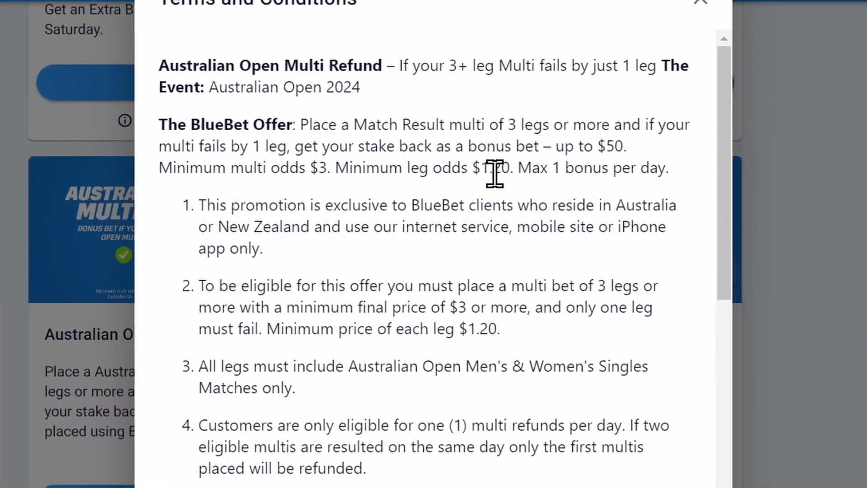
click(472, 211)
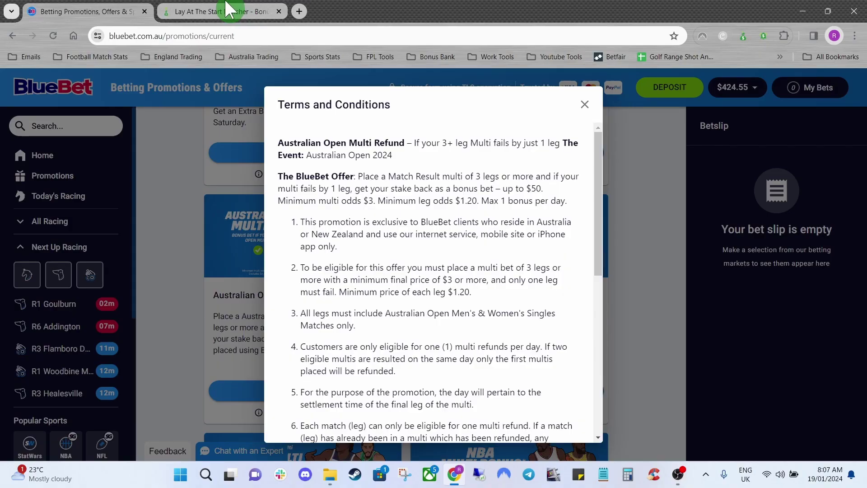
click(229, 9)
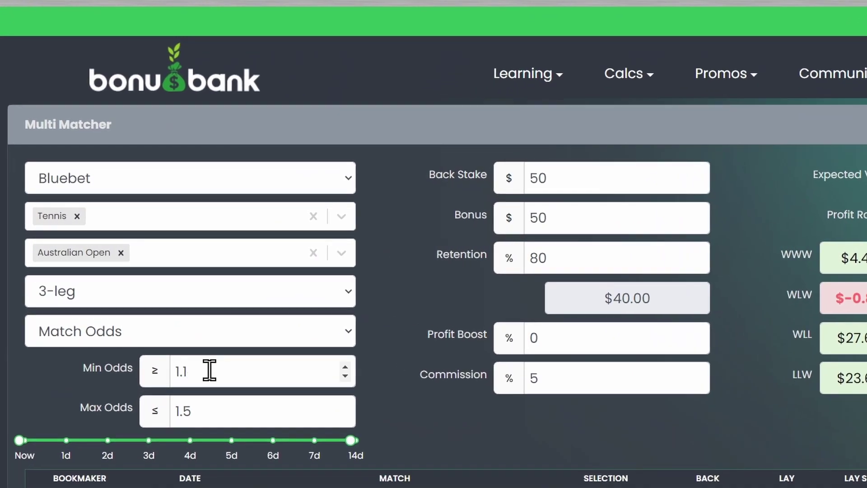
drag(198, 356, 138, 363)
text(1.2)
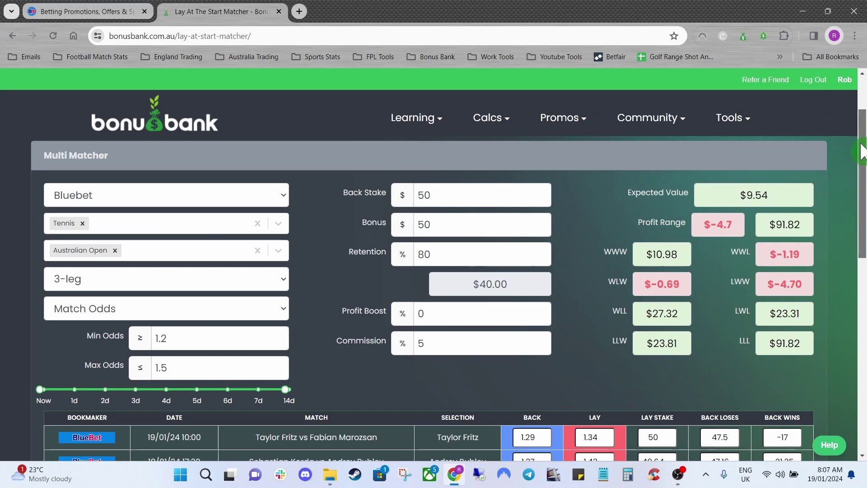
Step: Examine the three suggested legs, their combined back and lay odds, and the alternative matches under Events selection
scroll(808, 210, down, 3)
scroll(470, 303, down, 1)
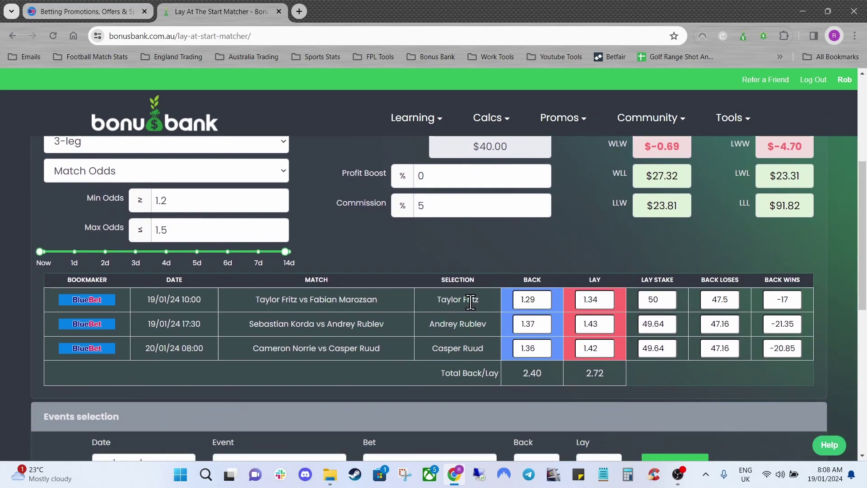
scroll(768, 244, down, 1)
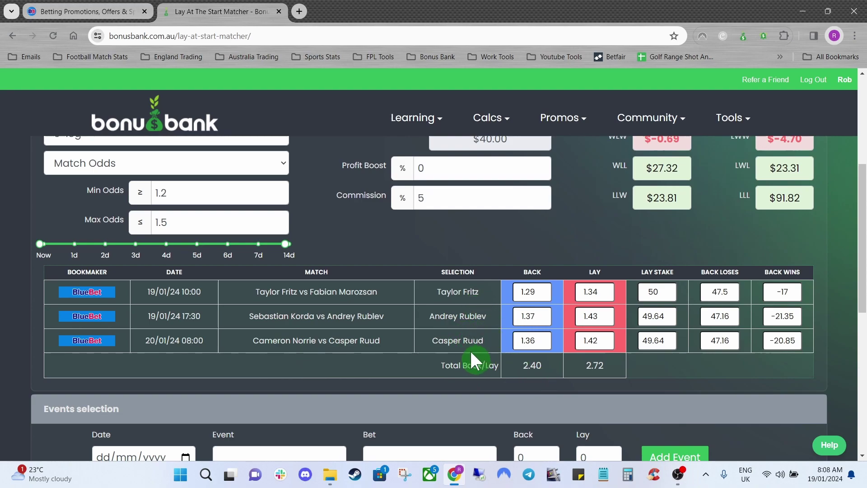
click(529, 361)
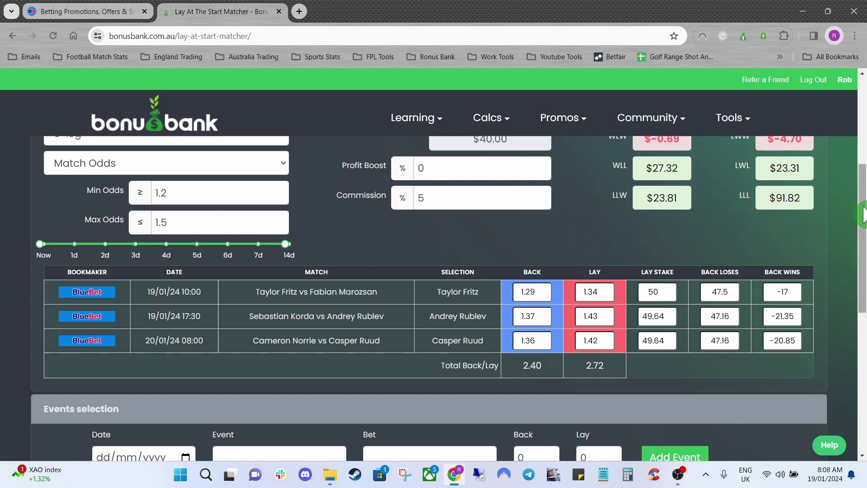
scroll(799, 244, down, 4)
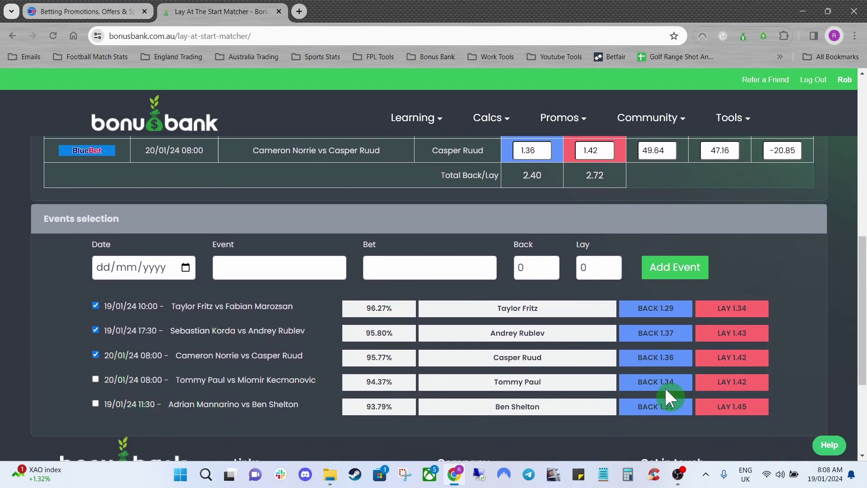
click(651, 365)
Step: Set the matcher's Max Odds to 1.8
drag(852, 303, 853, 167)
double_click(156, 366)
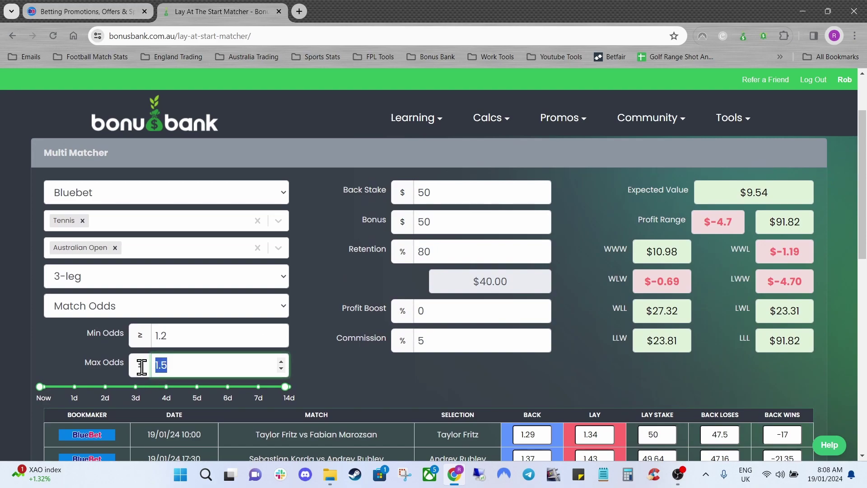
text(1.)
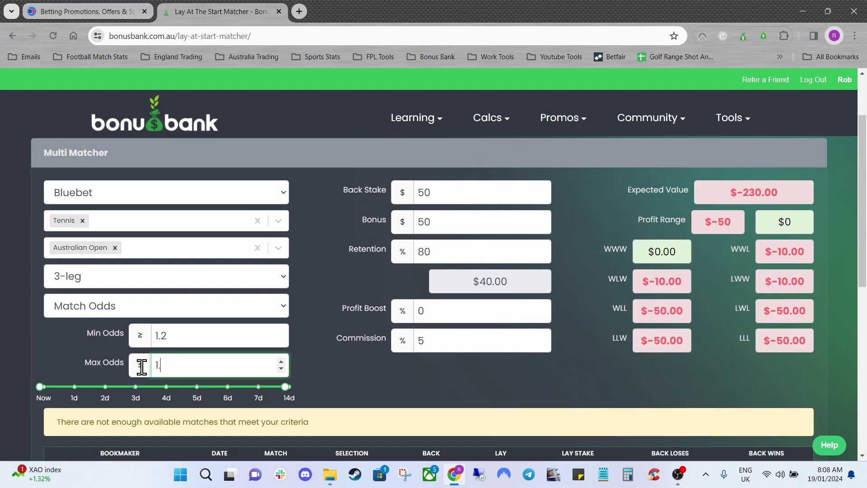
text(8)
click(16, 357)
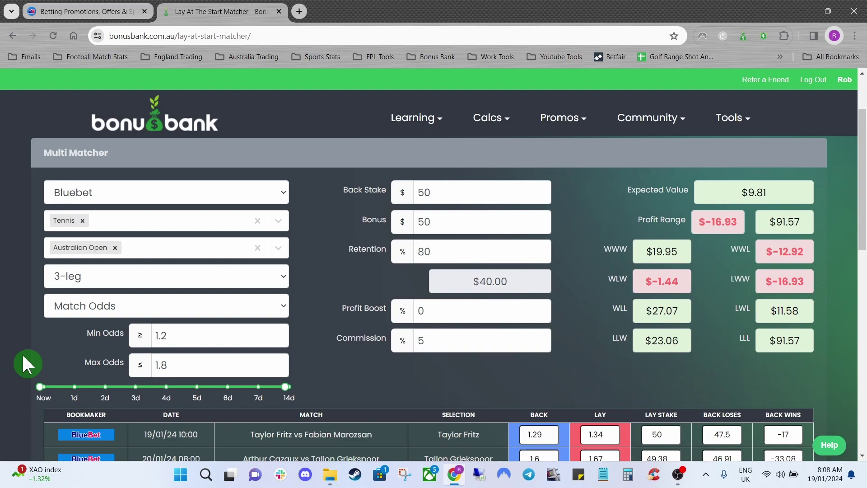
Step: Replace the Taylor Fritz vs Fabian Marozsan leg with Cameron Norrie vs Casper Ruud in the events selection
scroll(24, 357, down, 4)
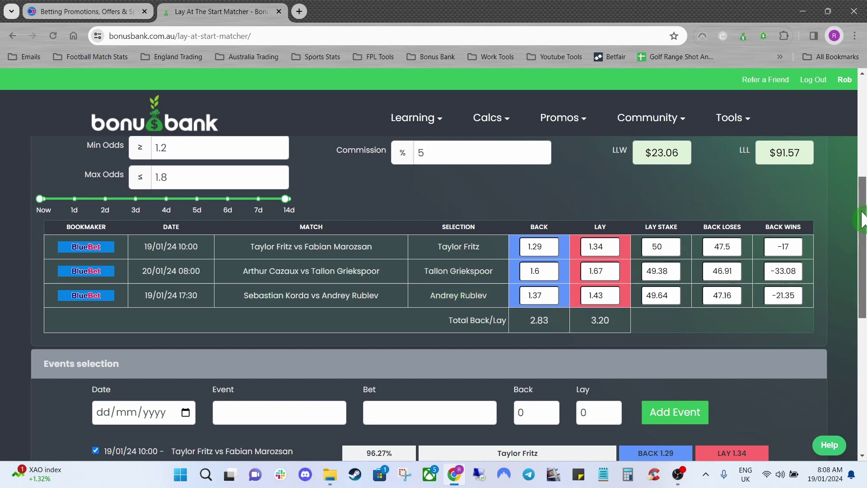
drag(860, 220, 863, 252)
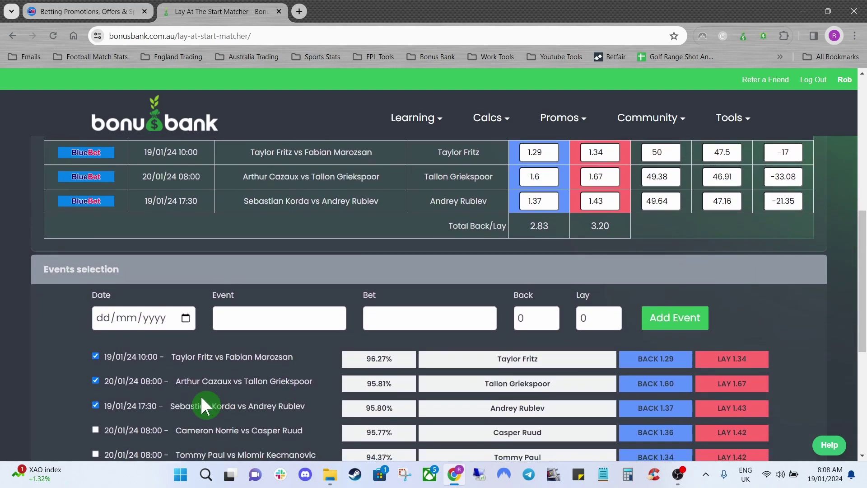
click(98, 356)
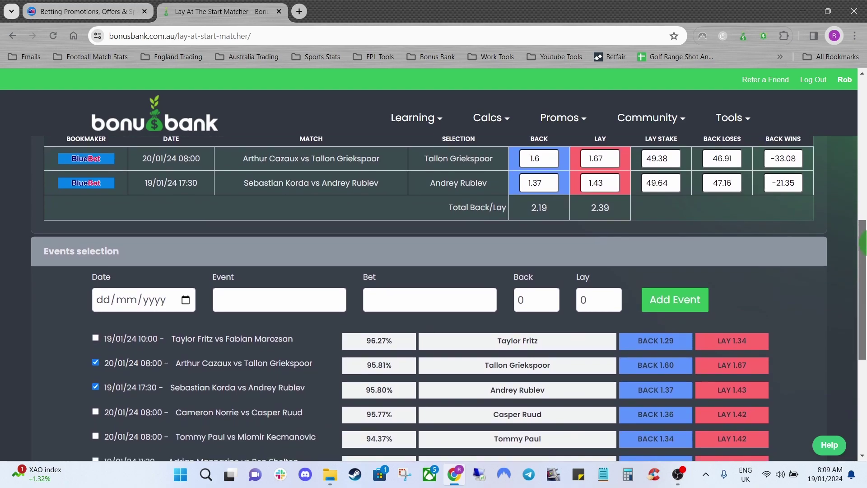
drag(863, 243, 863, 244)
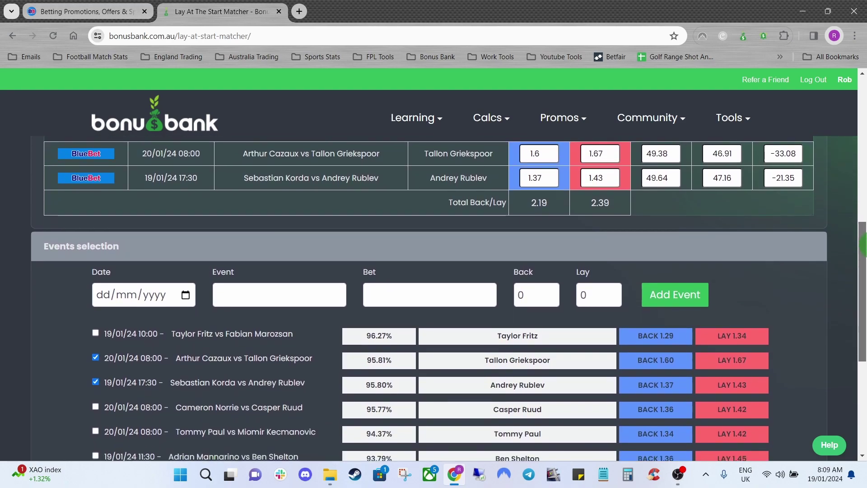
click(95, 406)
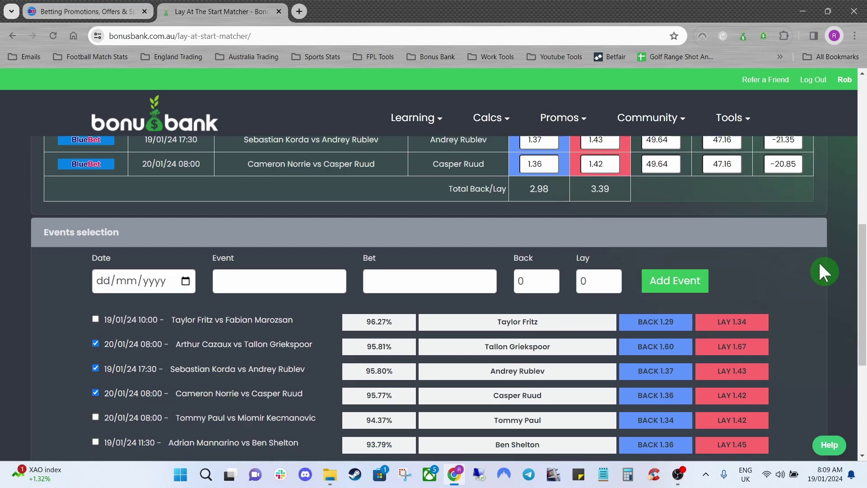
Step: Swap the Cameron Norrie vs Casper Ruud leg for Ugo Humbert vs Hubert Hurkacz and review the recalculated multi
click(96, 392)
scroll(96, 340, down, 1)
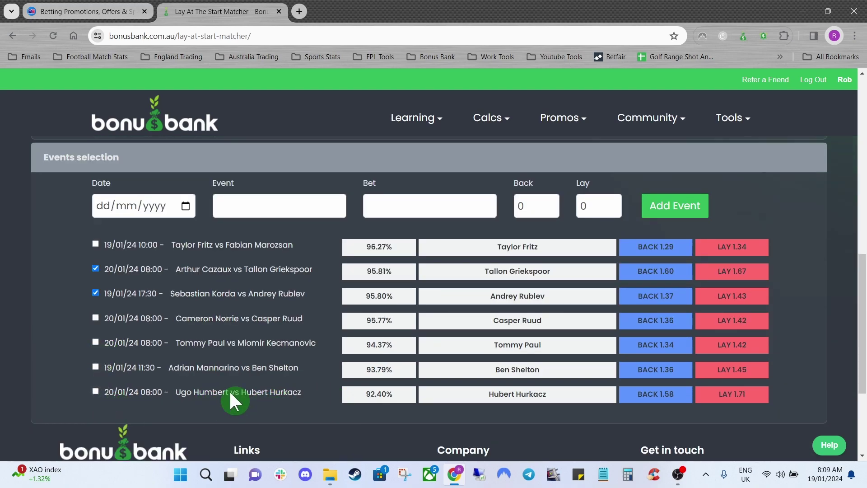
click(96, 392)
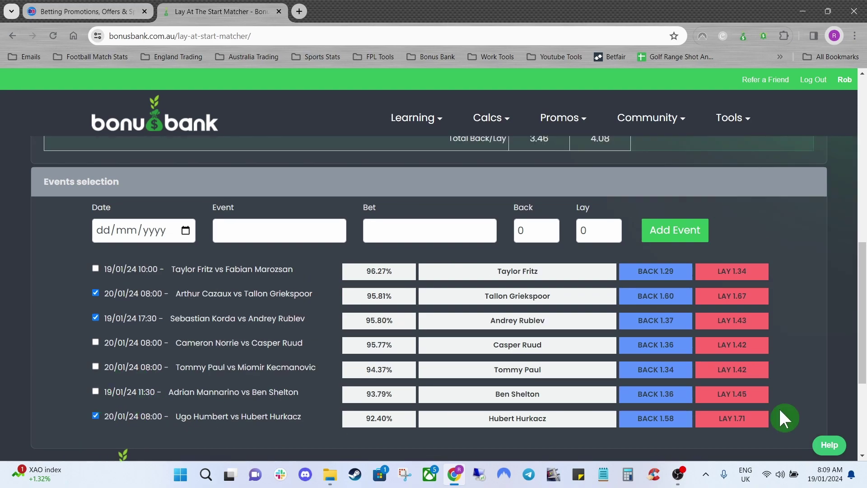
drag(858, 314, 851, 253)
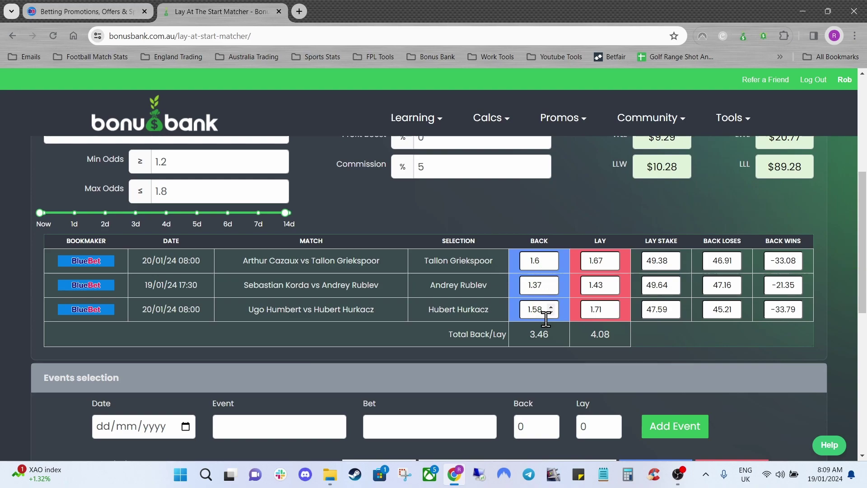
drag(860, 267, 861, 170)
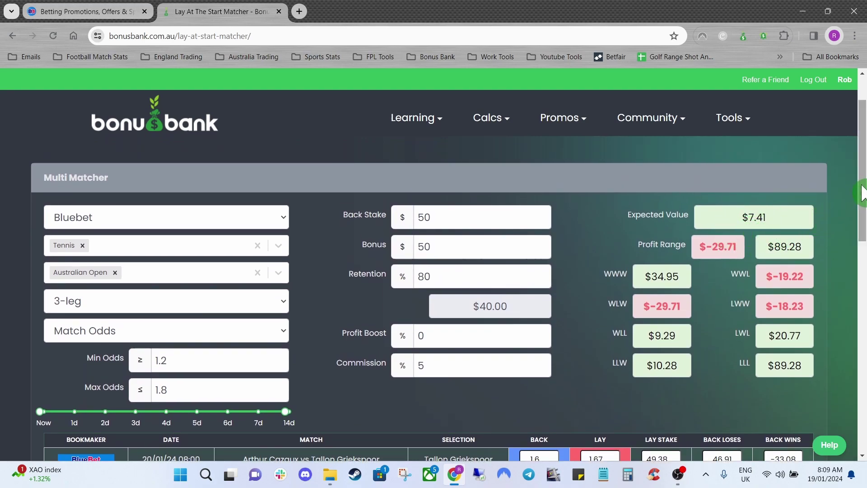
Step: Examine the ticked matches, the three chosen legs with their lay stakes, and the multi's expected value and win/lose outcome profits
drag(861, 183, 863, 307)
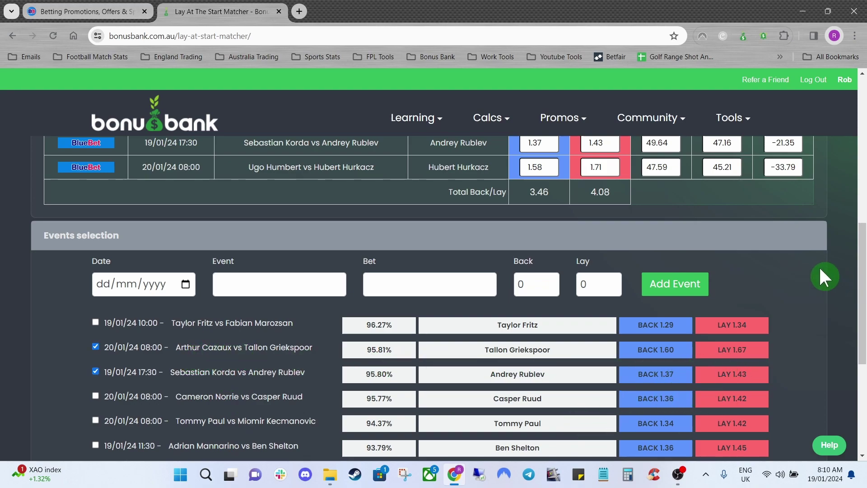
scroll(508, 333, down, 1)
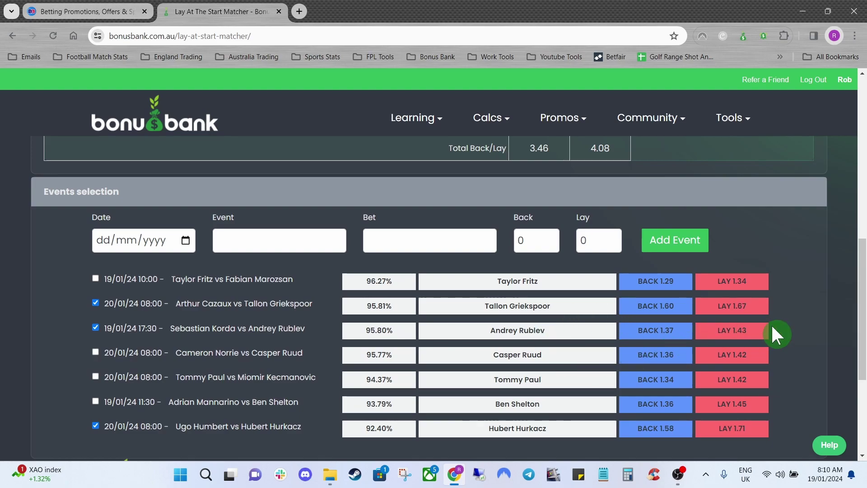
drag(864, 269, 864, 122)
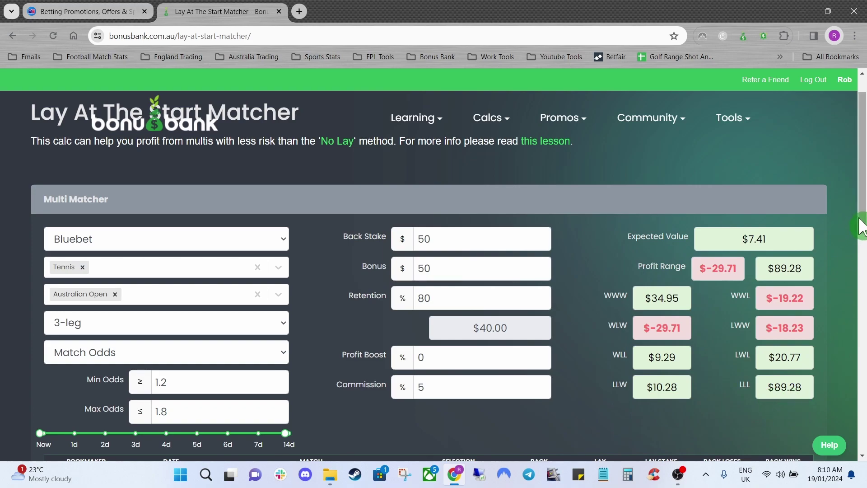
scroll(862, 228, down, 2)
scroll(863, 240, down, 2)
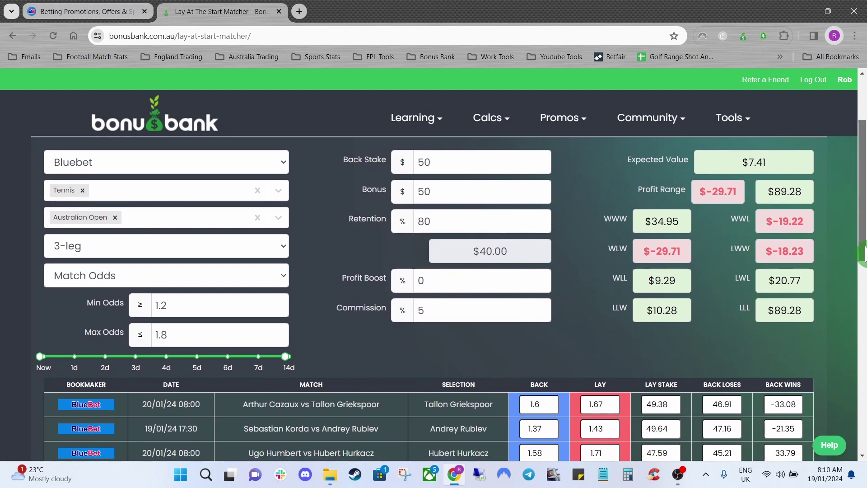
scroll(863, 235, up, 3)
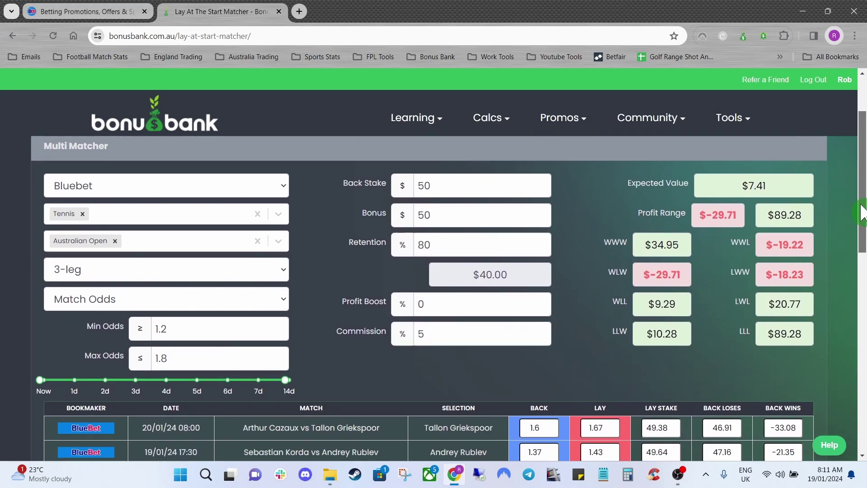
drag(861, 201, 861, 237)
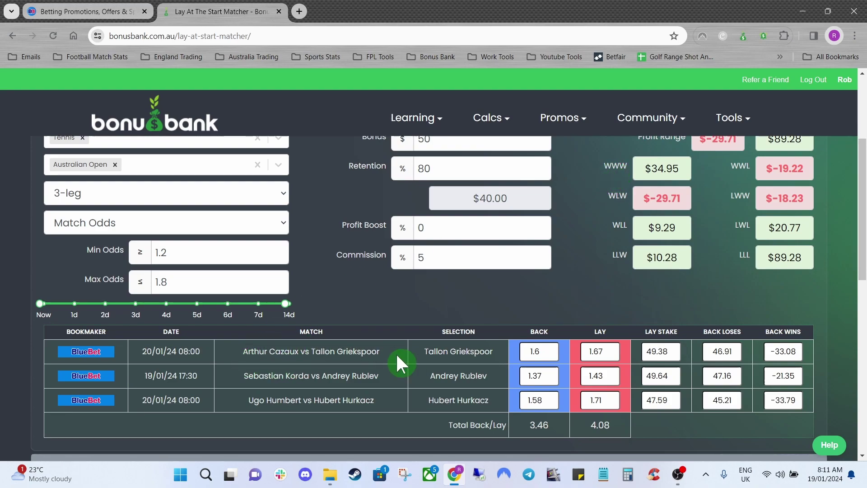
drag(862, 229, 863, 203)
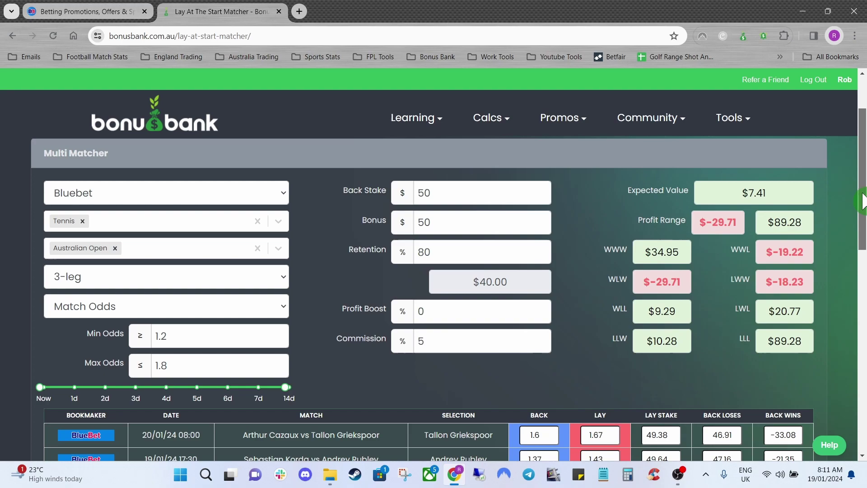
scroll(863, 203, down, 1)
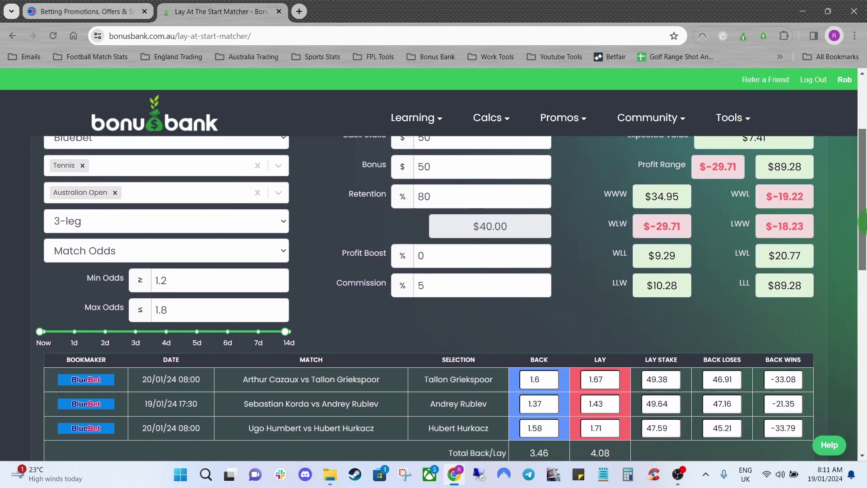
Step: Switch to BlueBet, close the promotion's terms and conditions, and open the Australian Open Men's Singles markets
click(90, 12)
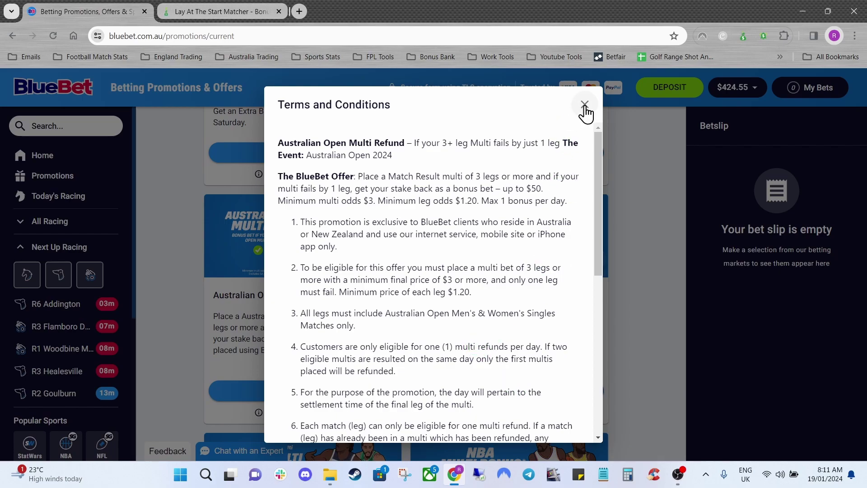
click(585, 104)
click(286, 393)
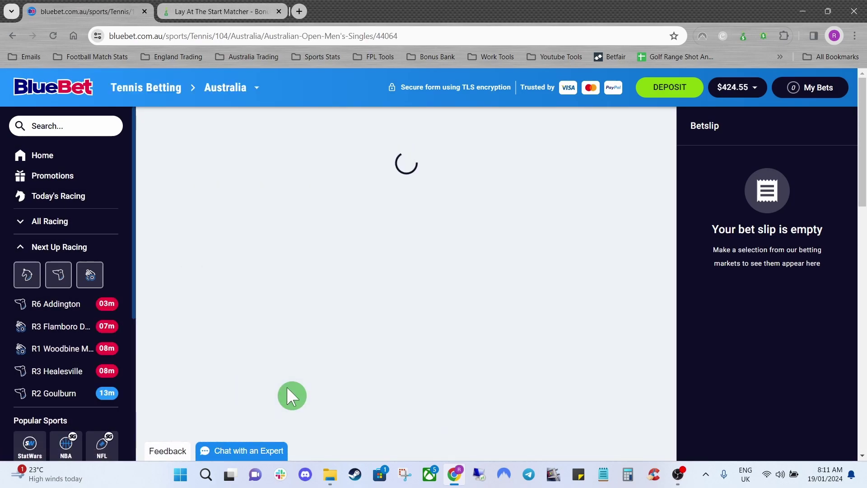
Step: Add Tallon Griekspoor, Hubert Hurkacz and Andrey Rublev to win to the betslip
drag(861, 132, 862, 219)
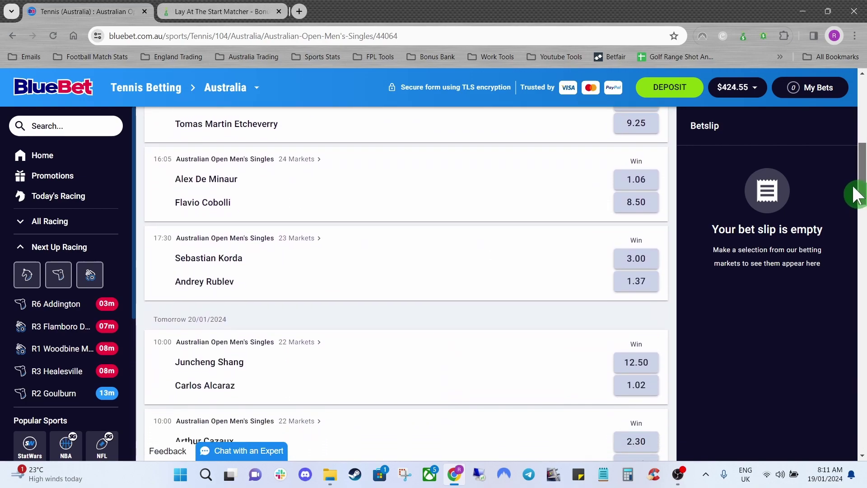
click(636, 294)
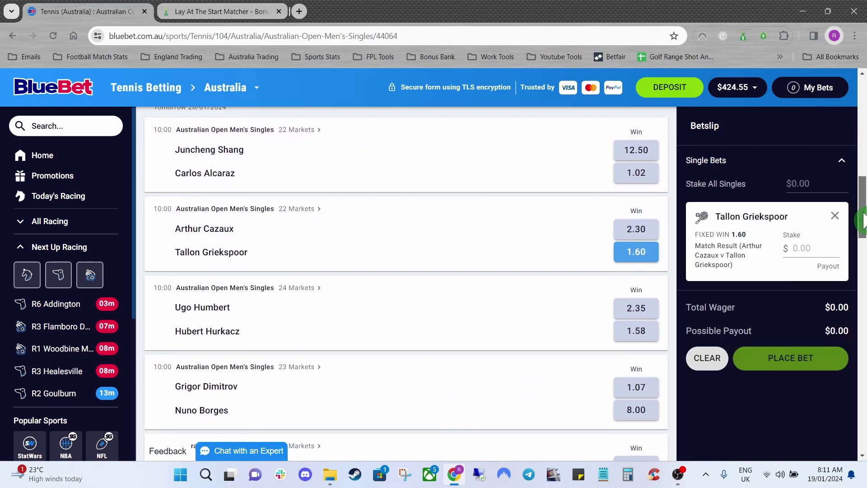
click(640, 315)
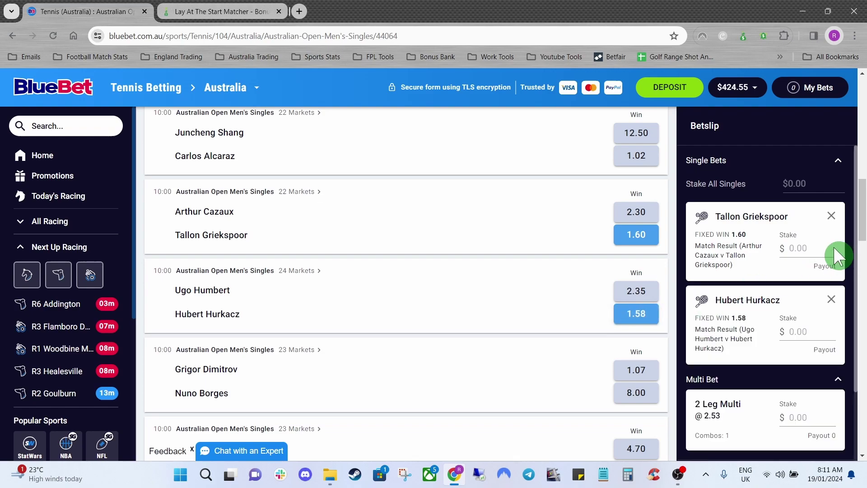
drag(861, 210, 862, 223)
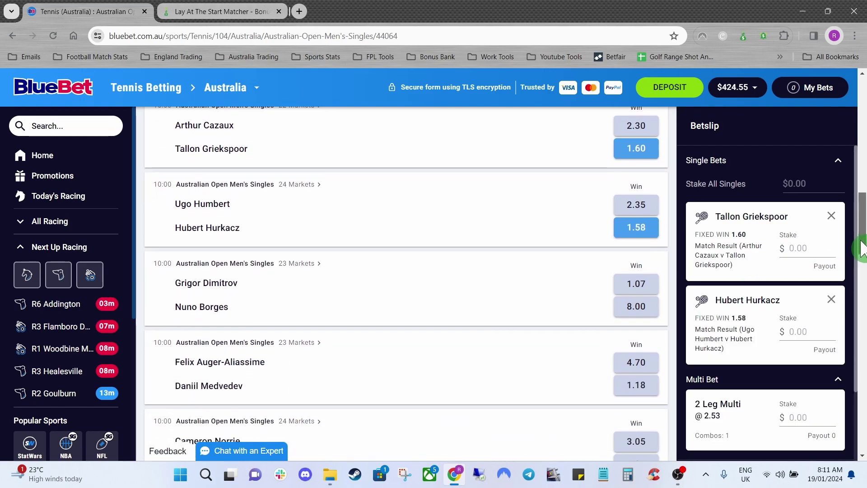
click(216, 9)
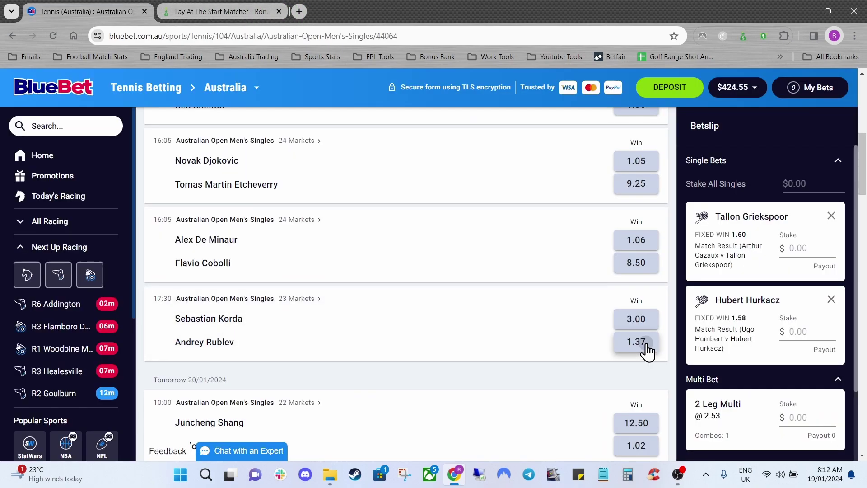
click(646, 345)
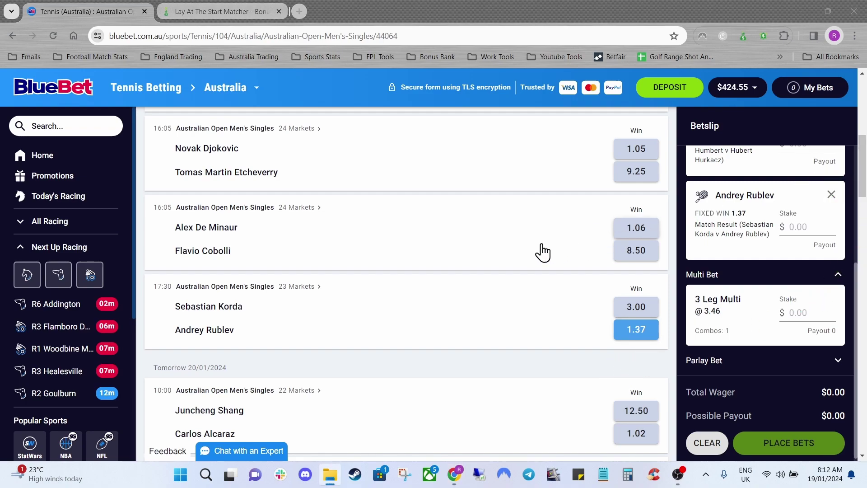
Step: Compare the betslip's individual leg odds and three-leg multi price with the back odds in the Lay At The Start matcher
click(248, 11)
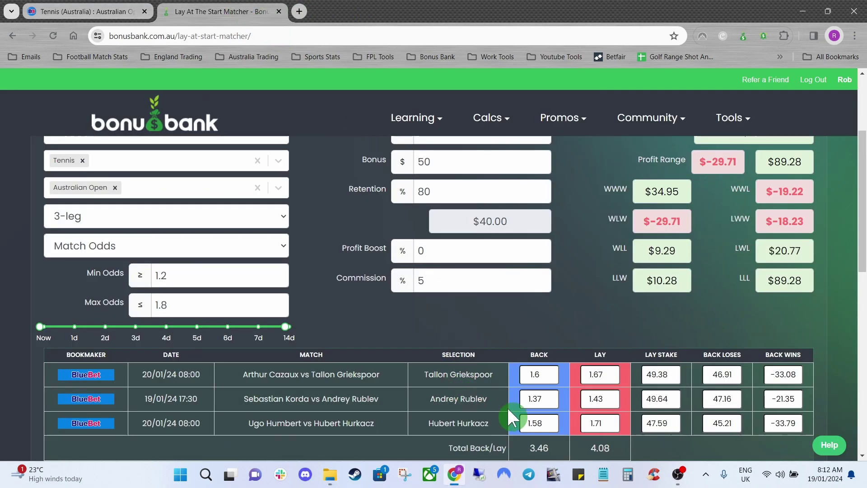
click(118, 11)
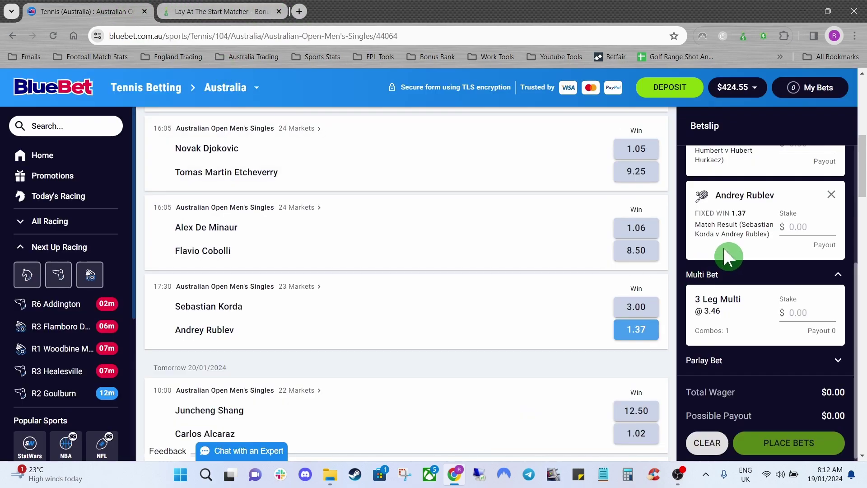
scroll(746, 336, up, 5)
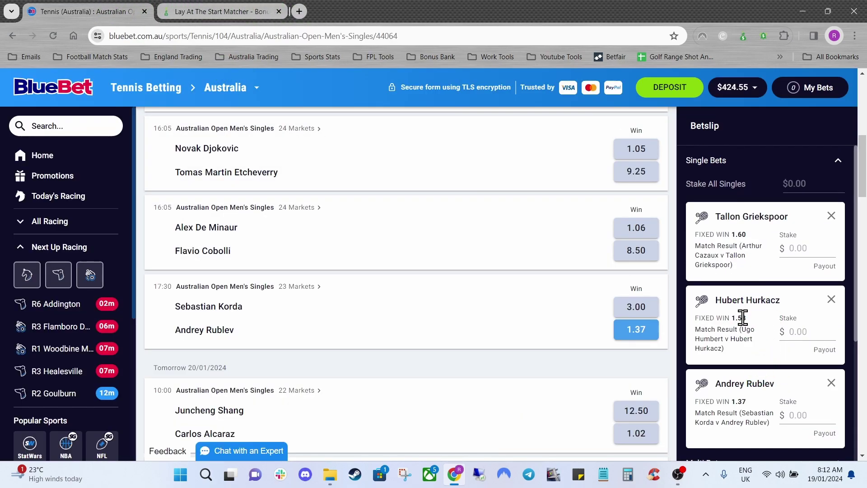
click(233, 11)
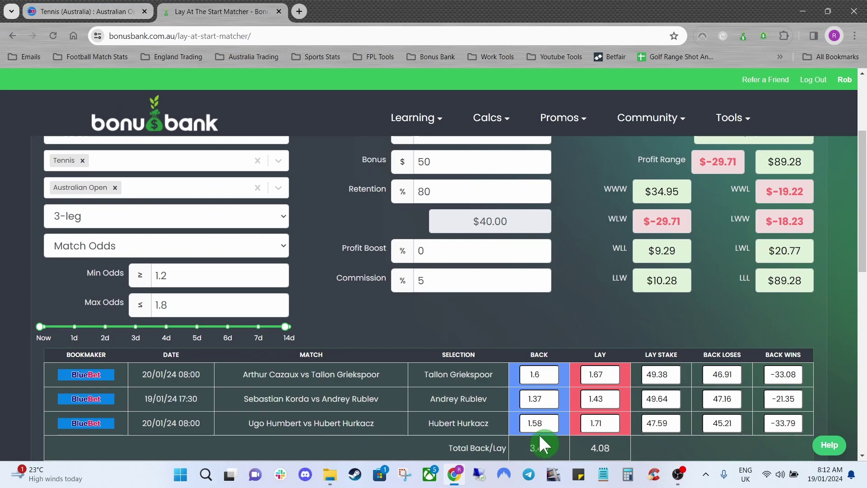
click(118, 11)
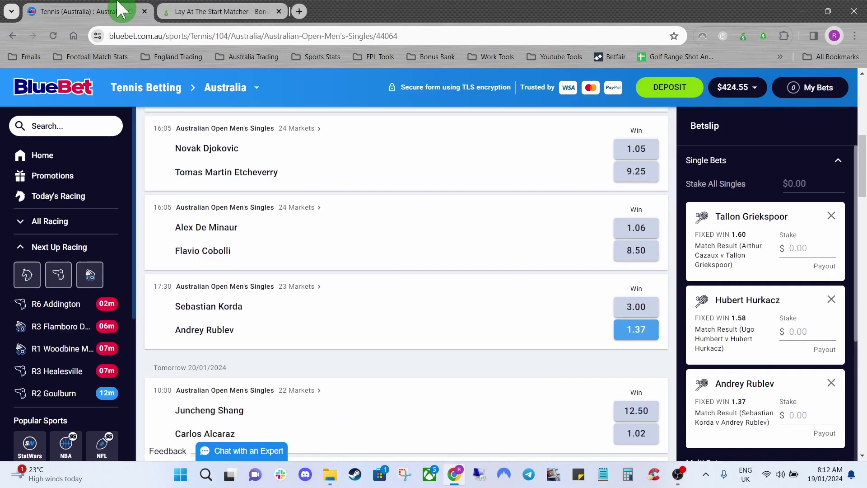
scroll(595, 322, up, 10)
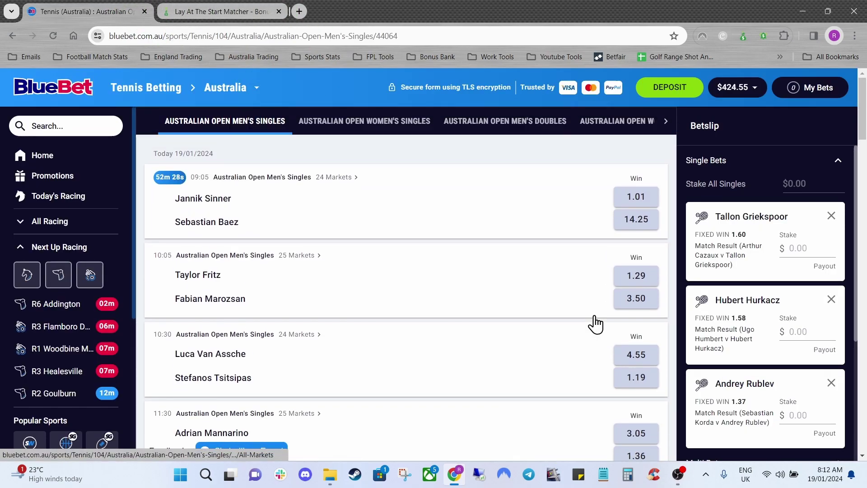
click(220, 11)
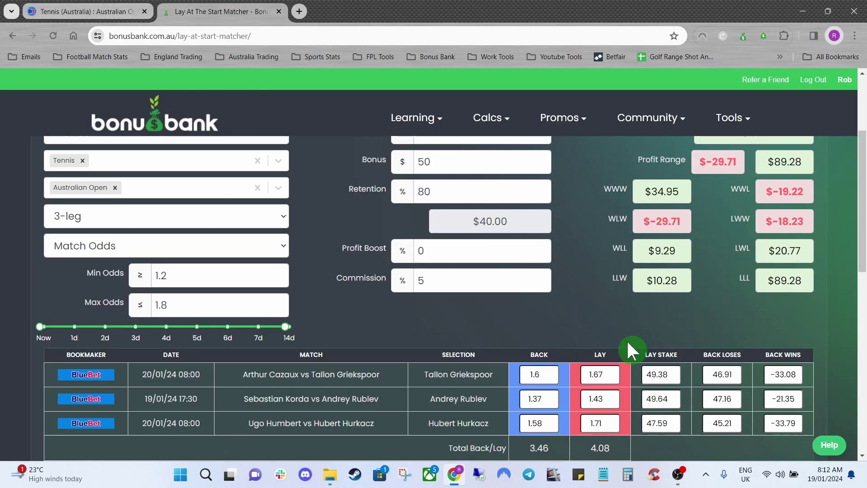
scroll(851, 264, down, 1)
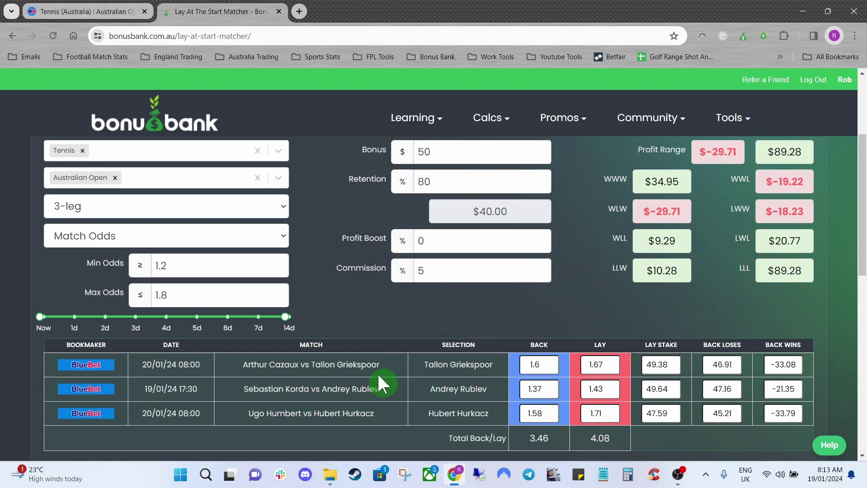
Step: Open the Betfair exchange (betfair.com/exchange/plus/) in a new tab and go to its tennis markets
click(298, 3)
text(betfair.com/exchange/plus/)
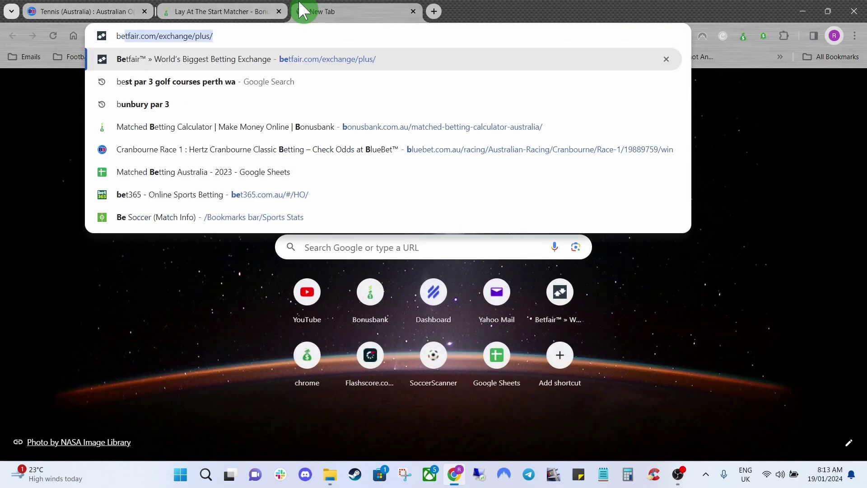
key(Return)
drag(102, 180, 102, 245)
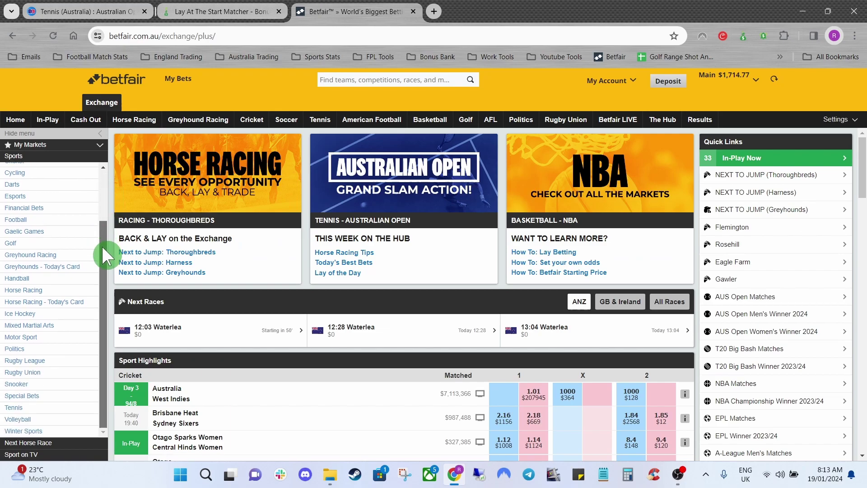
click(40, 406)
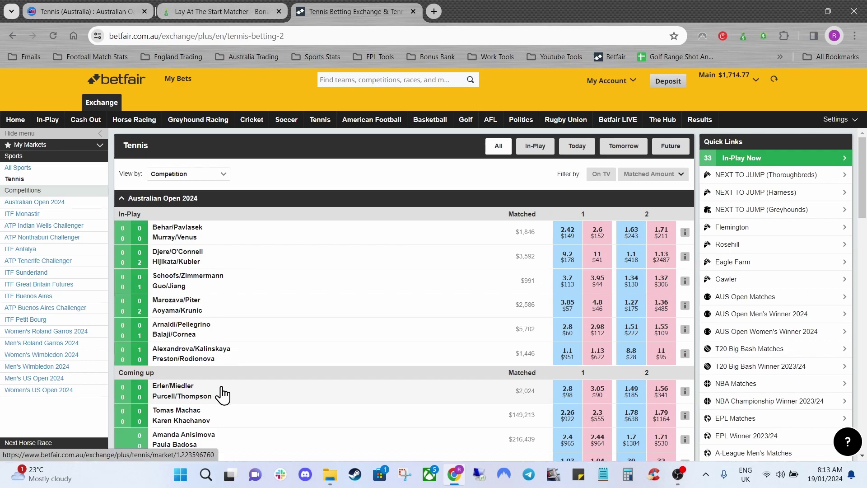
Step: Find and open the Arthur Cazaux v Tallon Griekspoor match odds market on the exchange
scroll(227, 413, down, 9)
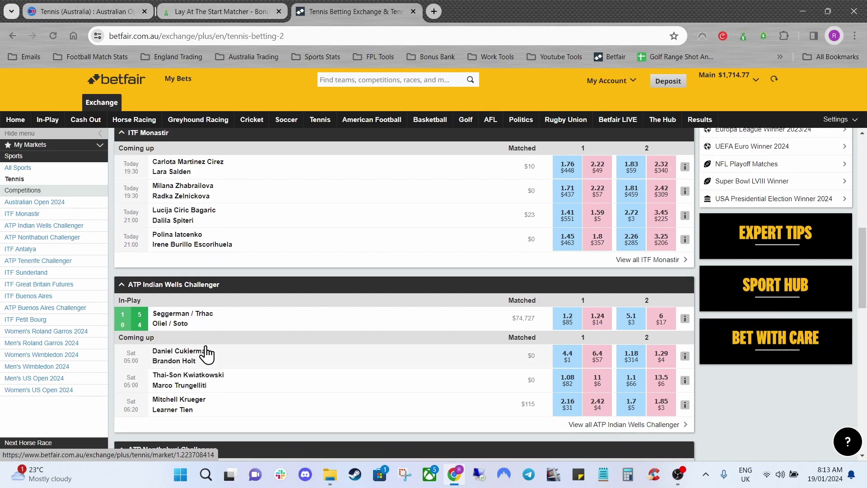
scroll(207, 353, up, 10)
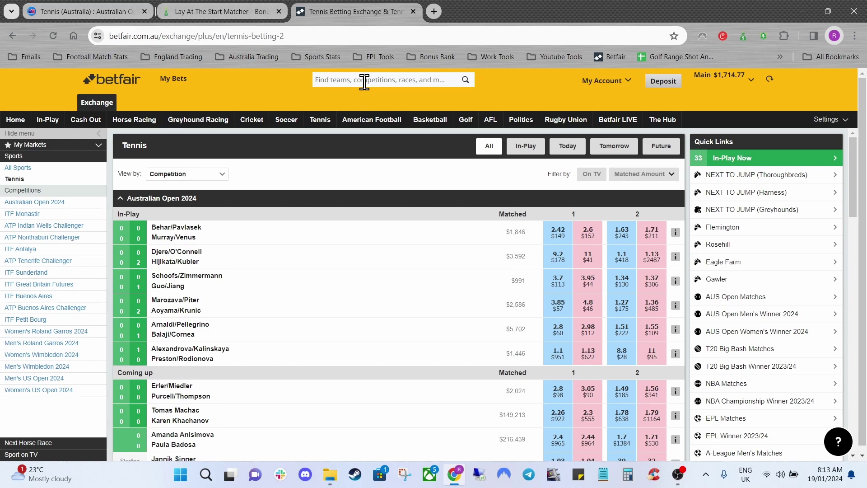
key(alt+Left)
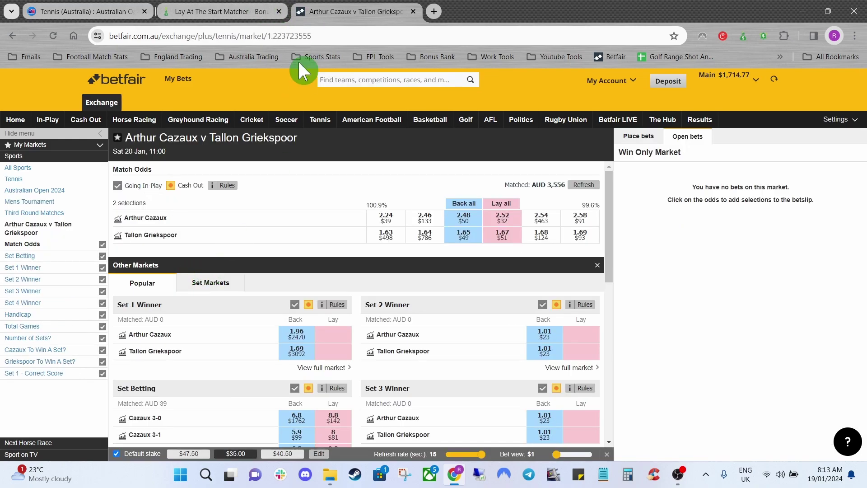
Step: Open the Ugo Humbert v Hubert Hurkacz and Sebastian Korda v Andrey Rublev match odds markets in separate new tabs
right_click(129, 88)
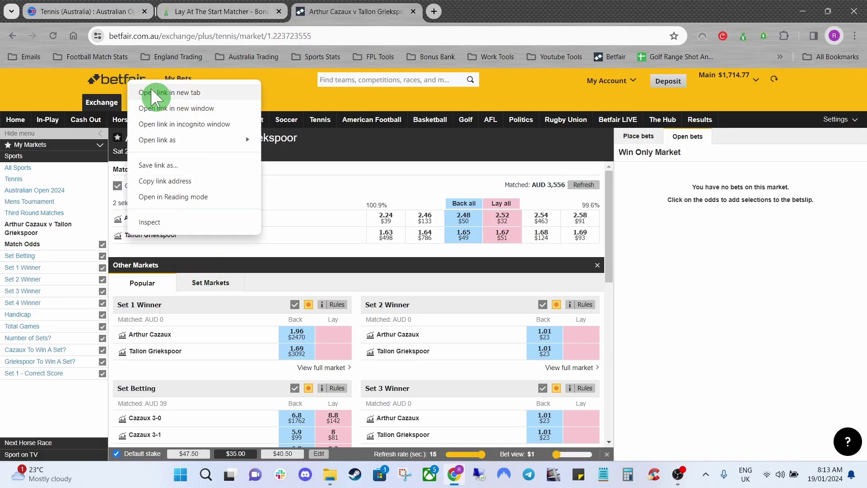
click(153, 91)
right_click(135, 90)
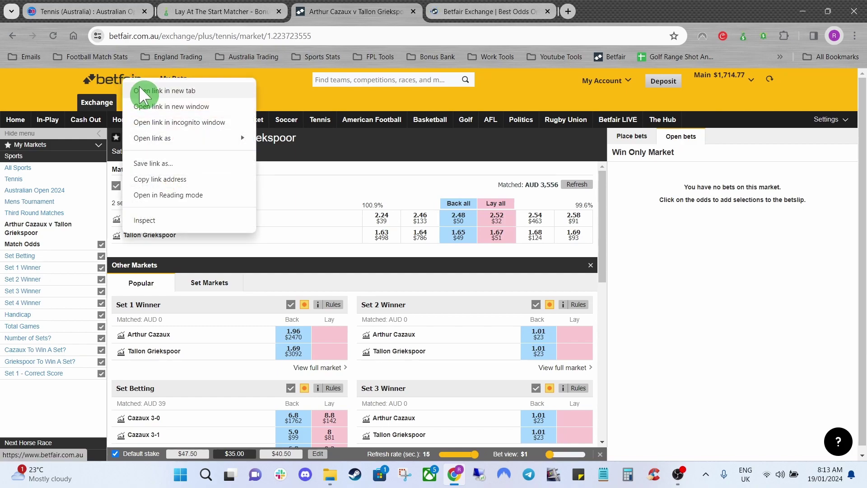
click(138, 88)
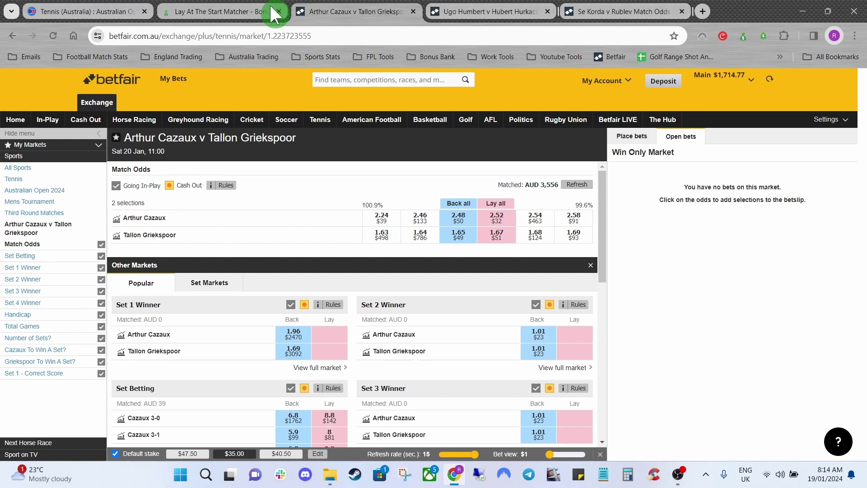
Step: Compare the matcher's lay odds for Rublev and Hurkacz with the lay odds in their open exchange markets
mouse_move(269, 9)
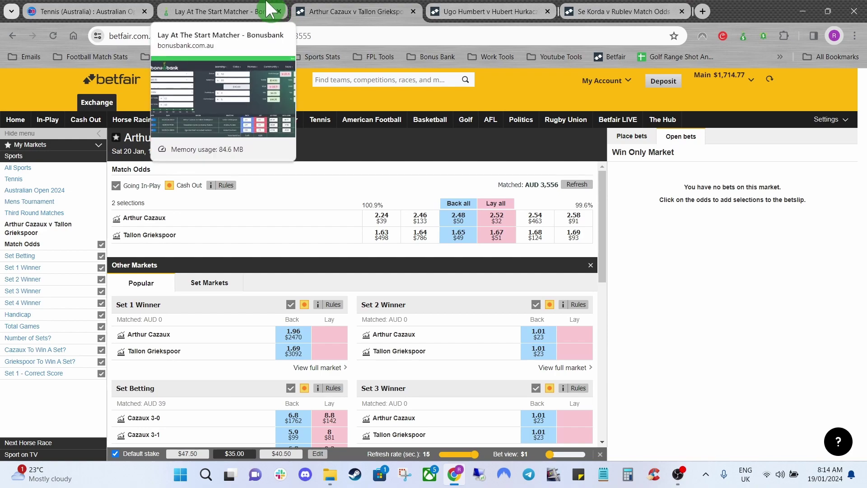
click(264, 9)
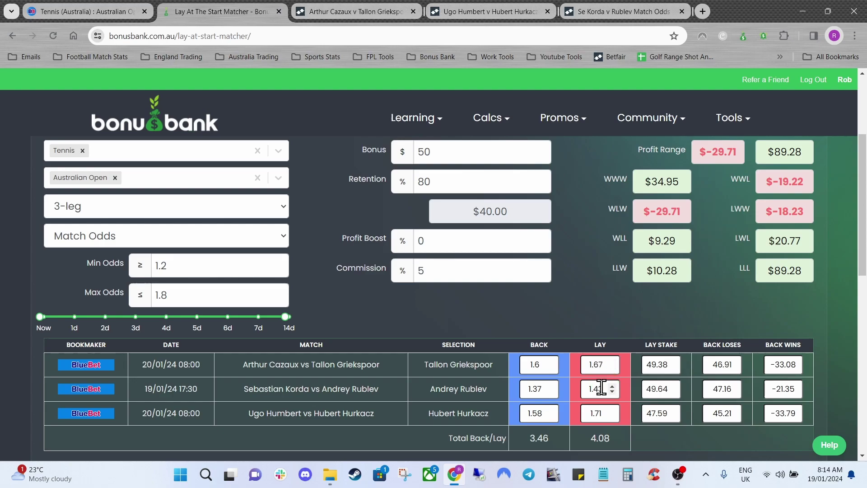
click(616, 9)
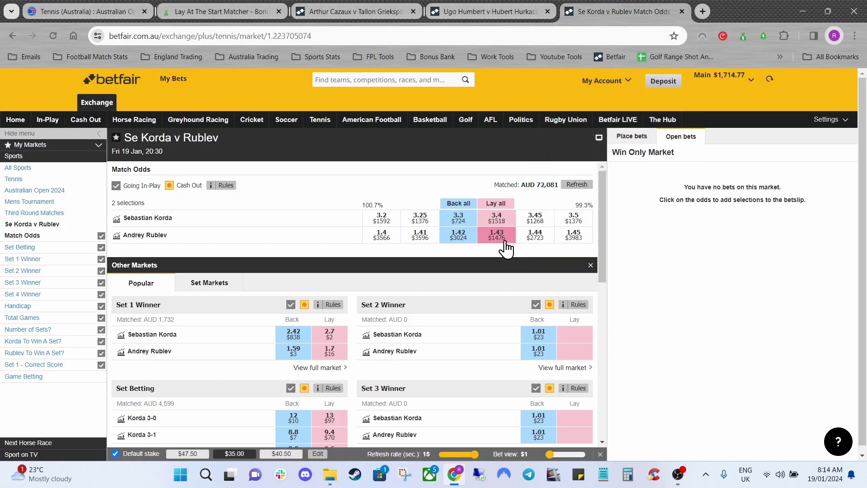
click(212, 12)
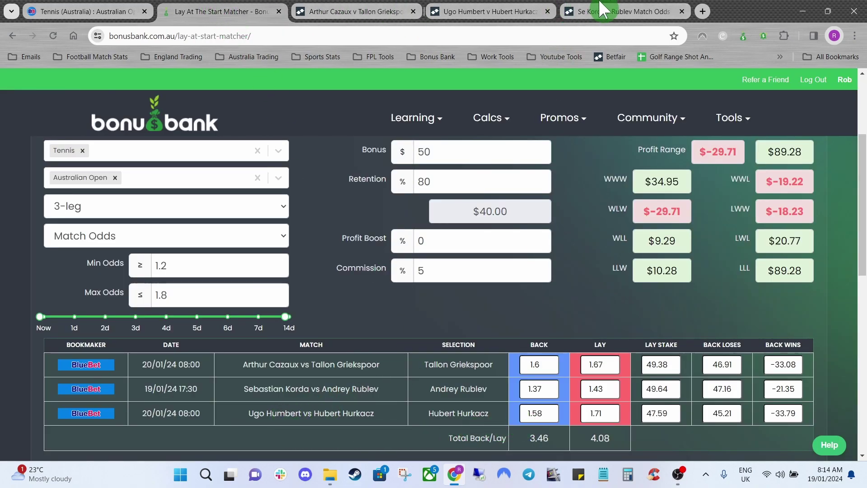
click(496, 10)
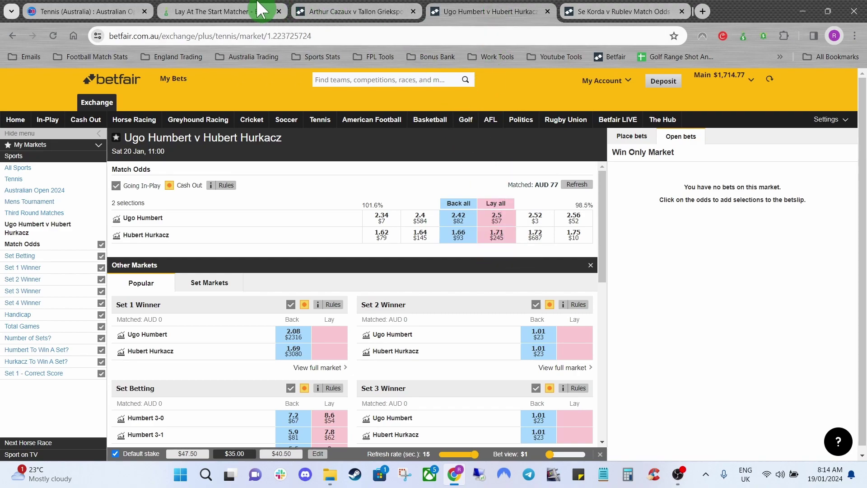
Step: Try lay odds of 1.7 for Hubert Hurkacz in the Lay At The Start matcher and check the expected value
click(244, 9)
drag(604, 408, 588, 412)
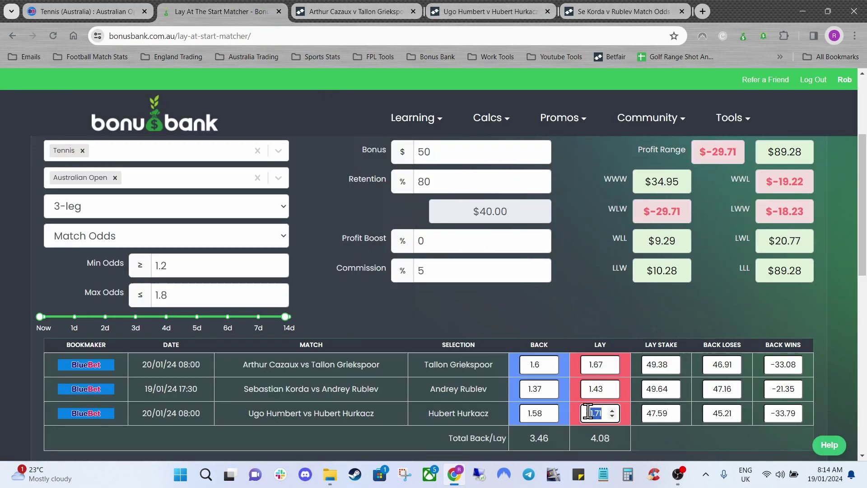
text(1.7)
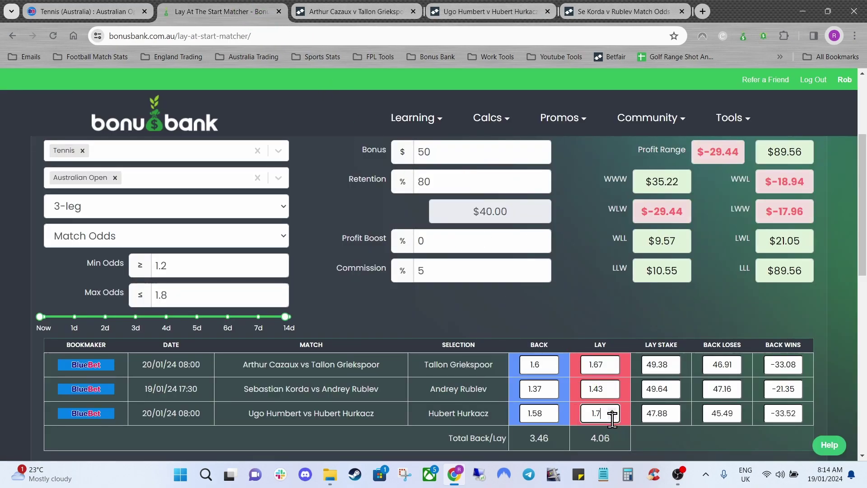
scroll(623, 406, up, 3)
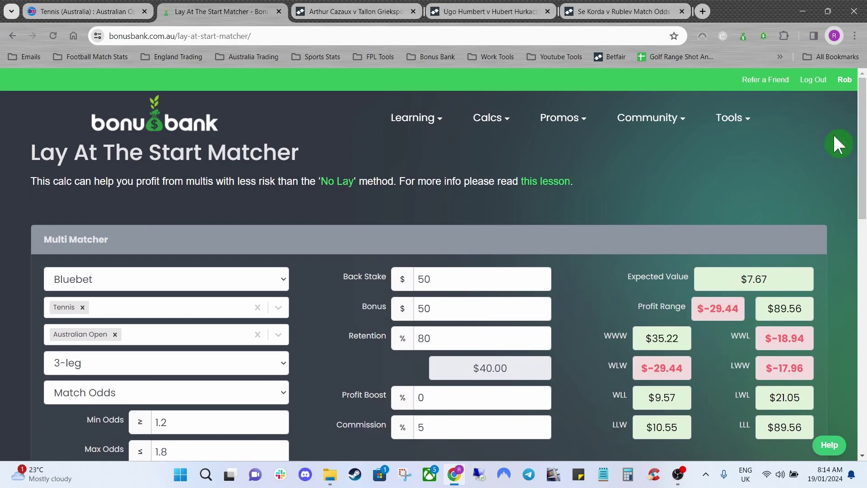
drag(862, 125, 860, 187)
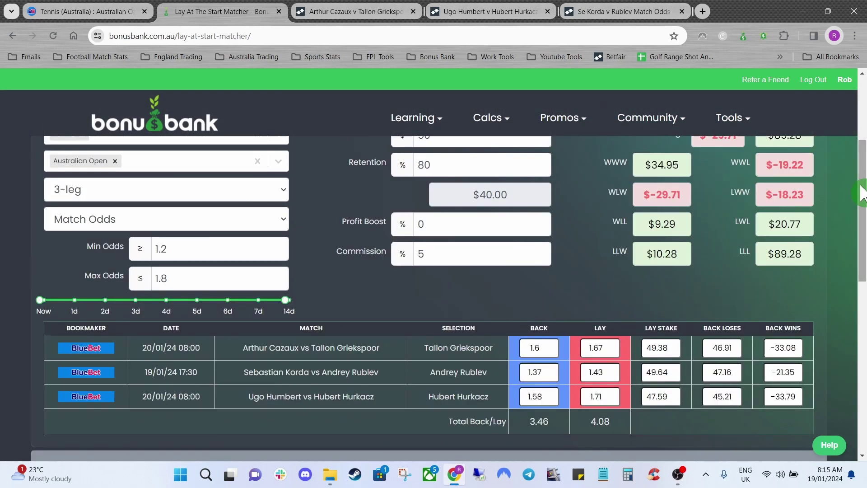
Step: Check the money available to lay Griekspoor, Hurkacz and Rublev in the three exchange match odds markets
click(121, 10)
click(356, 11)
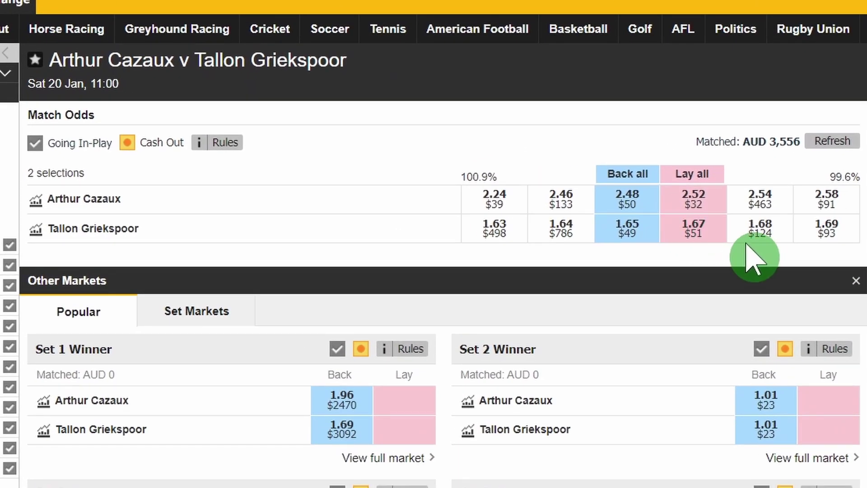
click(663, 4)
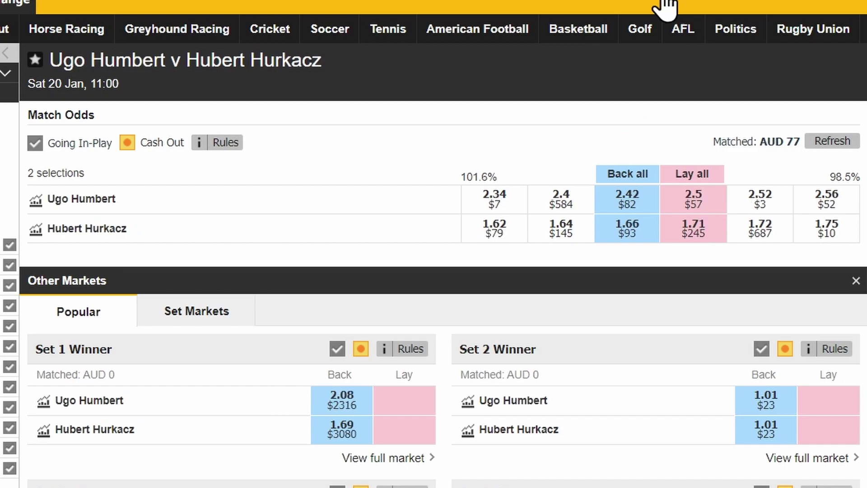
click(663, 3)
click(722, 270)
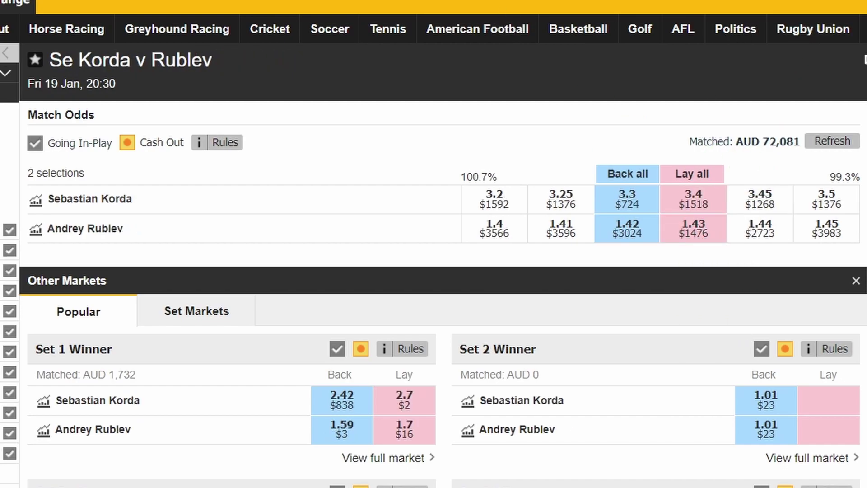
click(222, 3)
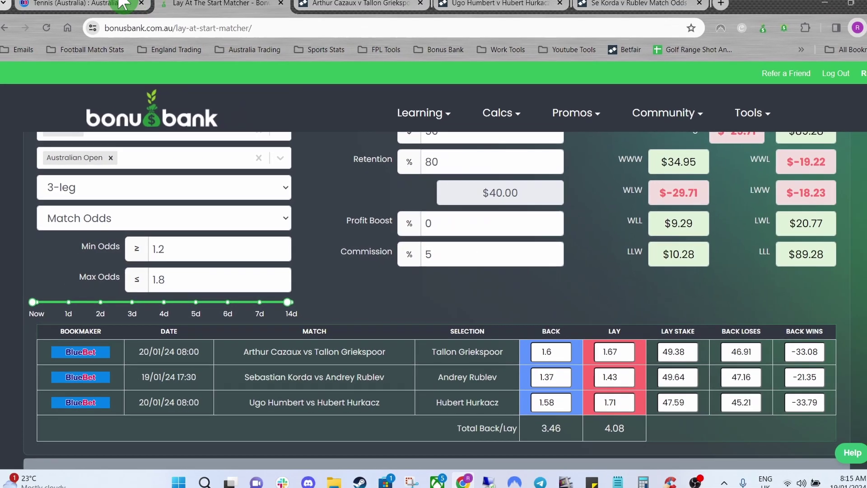
Step: Place the three-leg multi on BlueBet with a $50 stake and close the bet receipt
click(122, 3)
scroll(767, 397, down, 4)
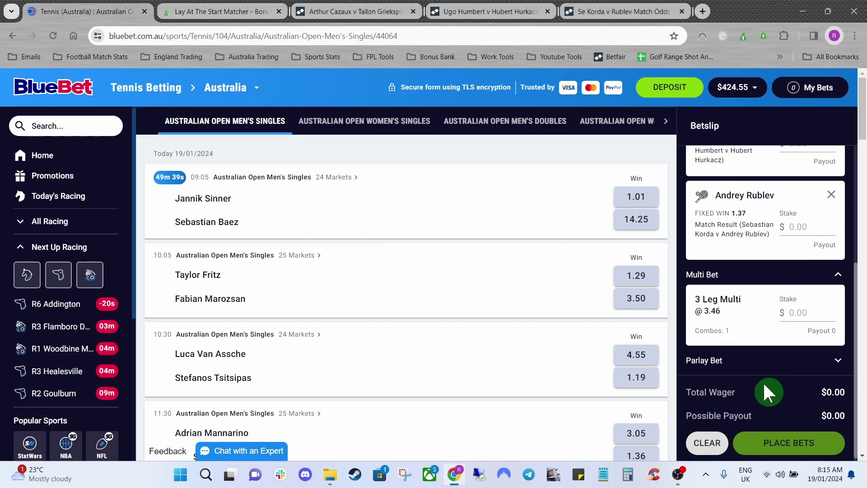
click(797, 315)
text(50)
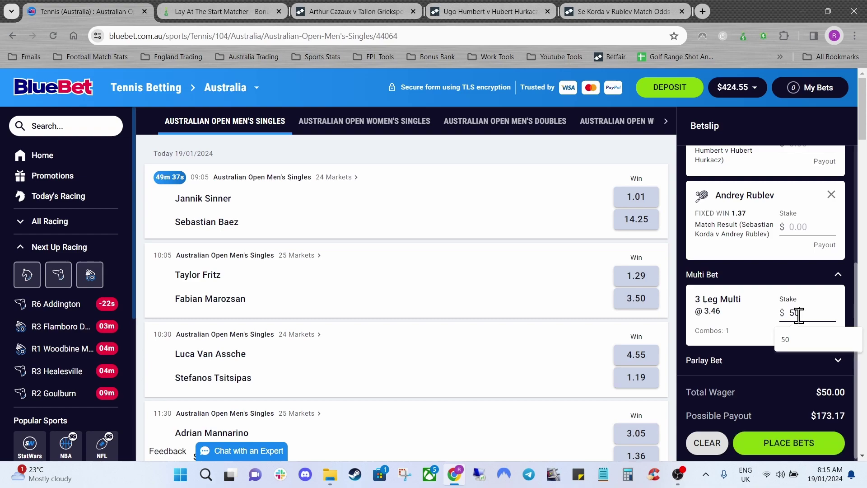
click(798, 445)
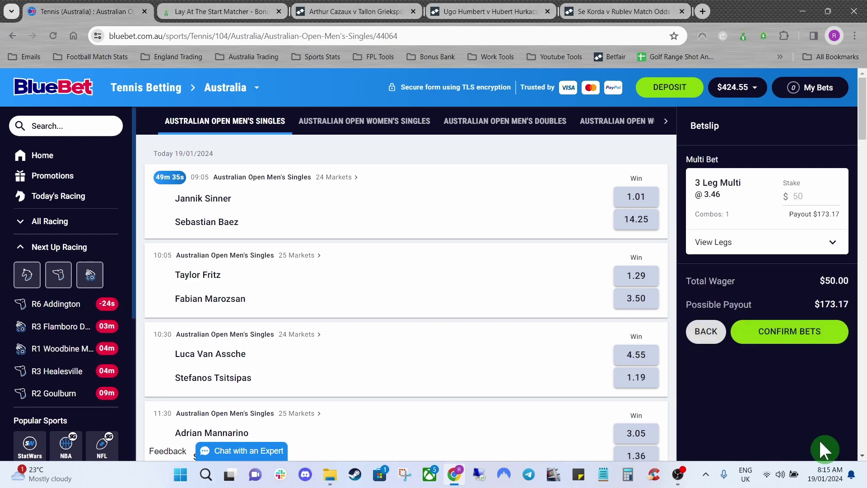
click(783, 336)
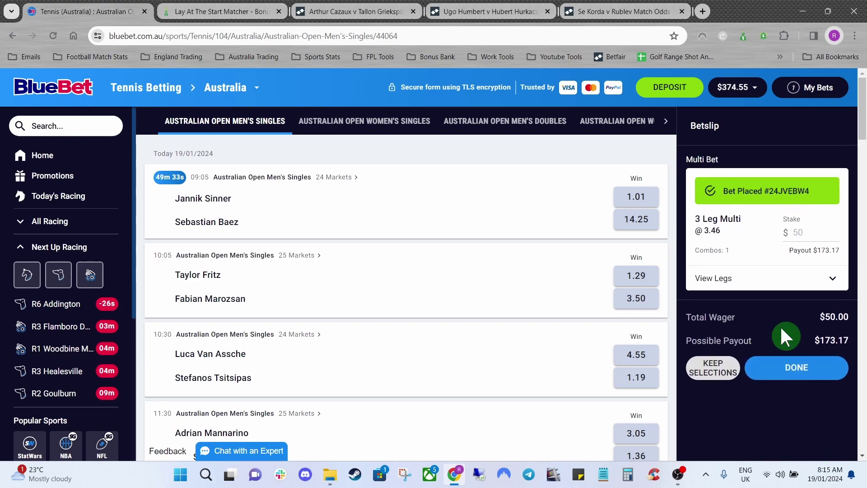
click(797, 368)
Step: Lay Tallon Griekspoor on the Betfair exchange at odds of 1.67, using the matcher's lay stake of $49.38
click(246, 10)
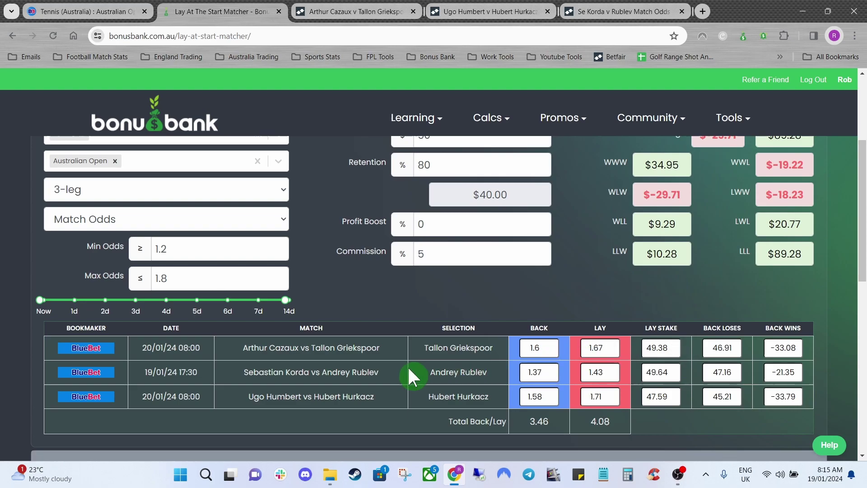
click(361, 11)
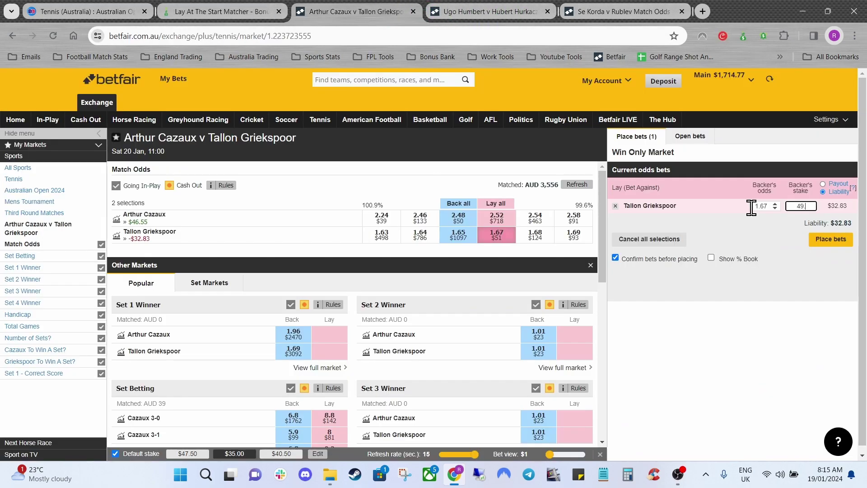
click(283, 11)
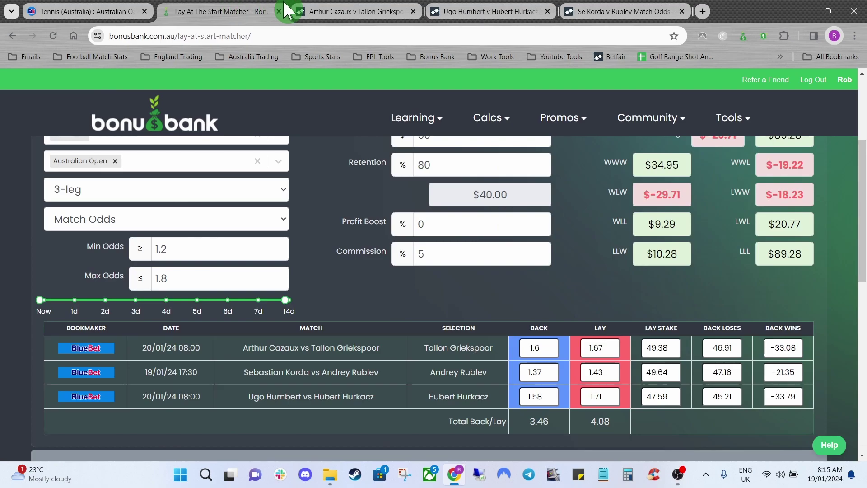
click(363, 10)
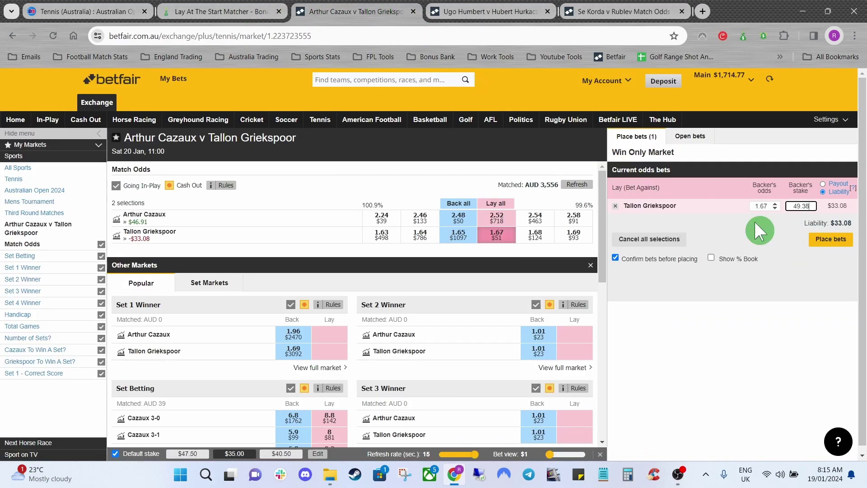
click(821, 245)
click(830, 248)
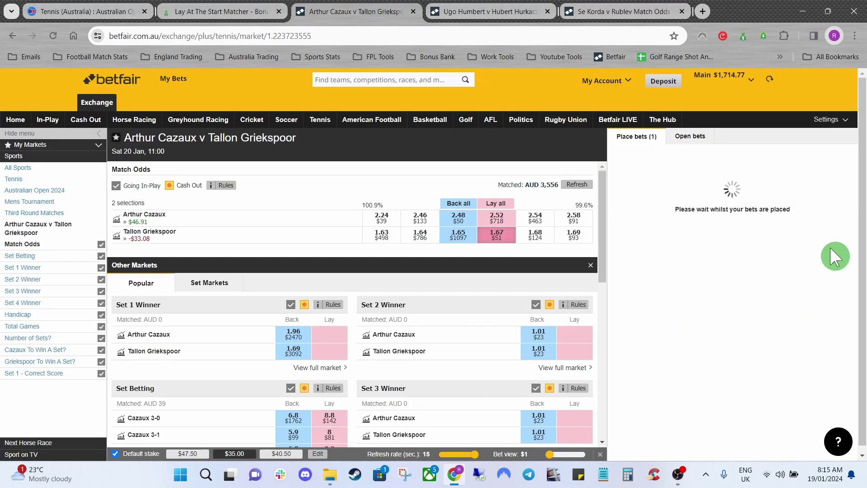
Step: Lay Andrey Rublev on the exchange at odds of 1.43, using the matcher's lay stake of $49.64
click(262, 11)
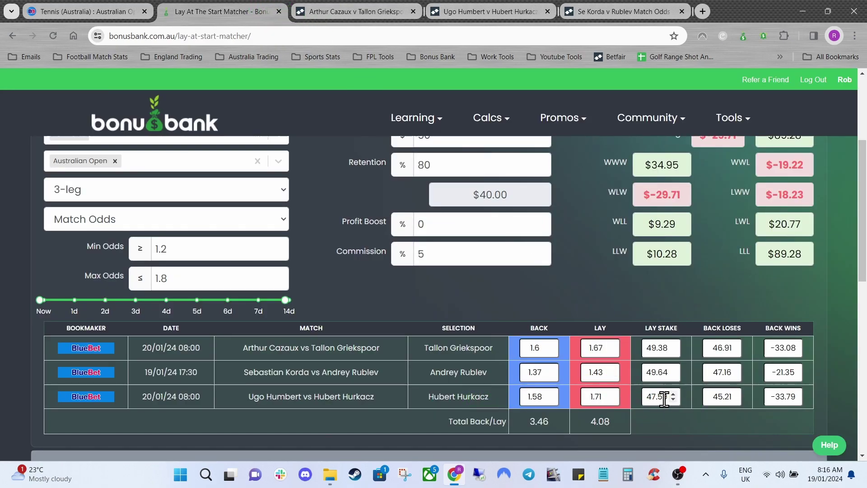
click(620, 14)
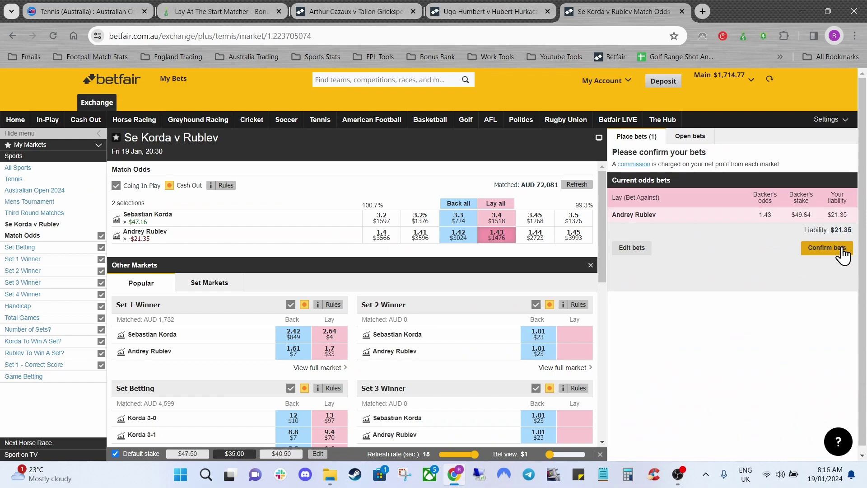
click(838, 249)
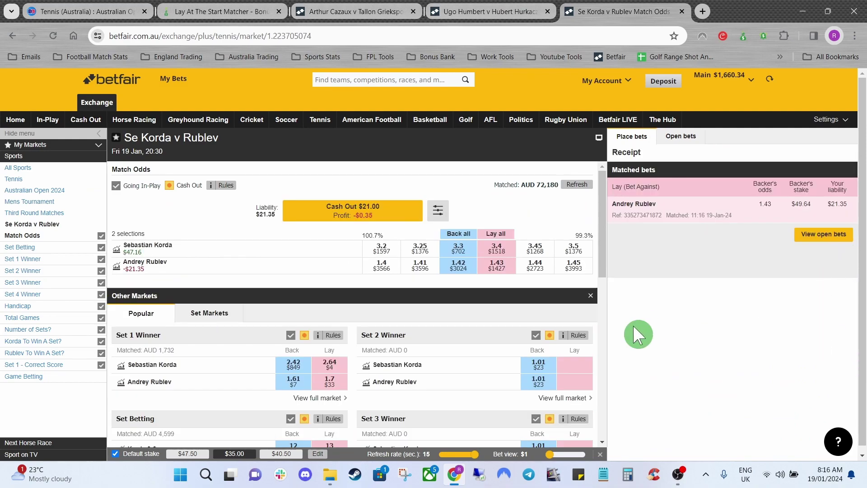
Step: Lay Hubert Hurkacz on the exchange at odds of 1.71, using the matcher's lay stake of $47.59
click(239, 11)
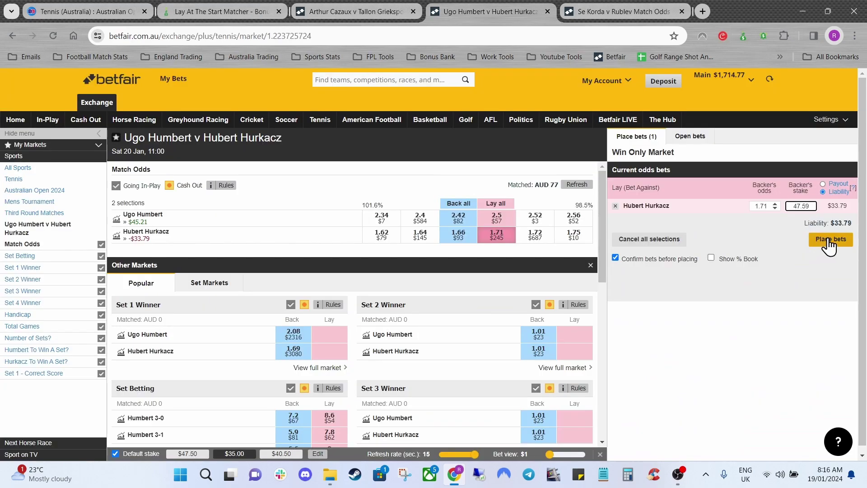
click(828, 244)
click(832, 248)
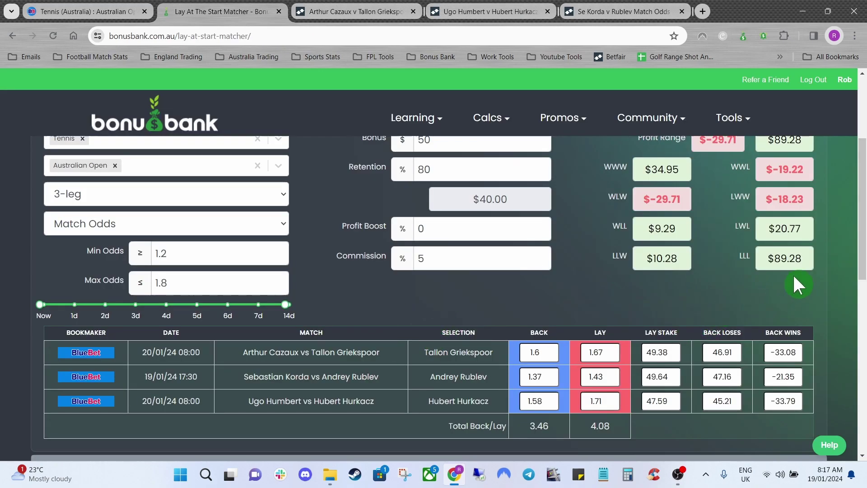
Step: Review the expected value, profit range and win/lose outcome combinations for the multi in the matcher
scroll(862, 190, up, 2)
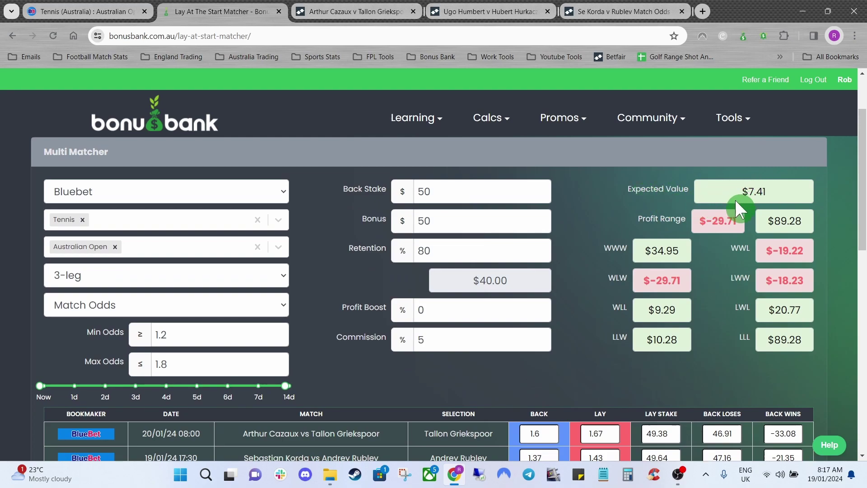
scroll(772, 314, down, 1)
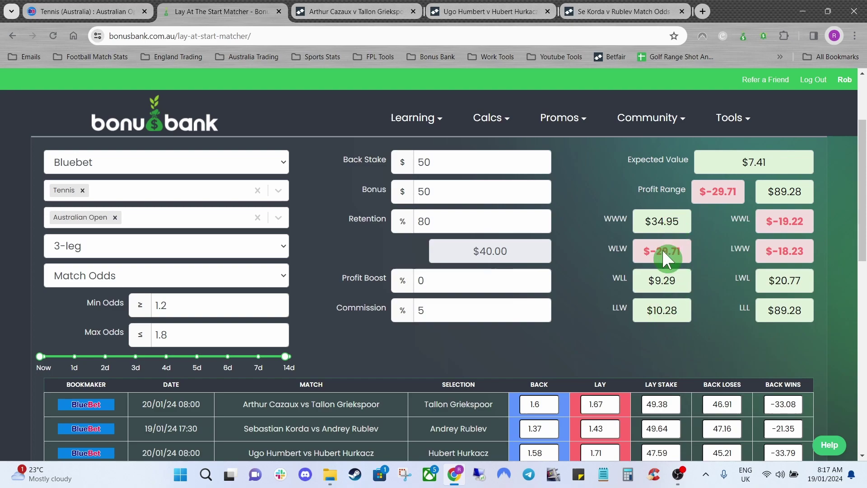
scroll(17, 248, up, 1)
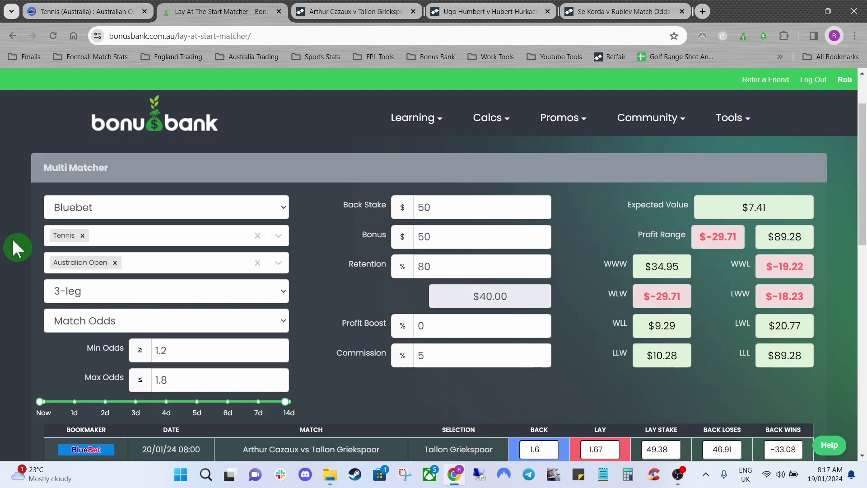